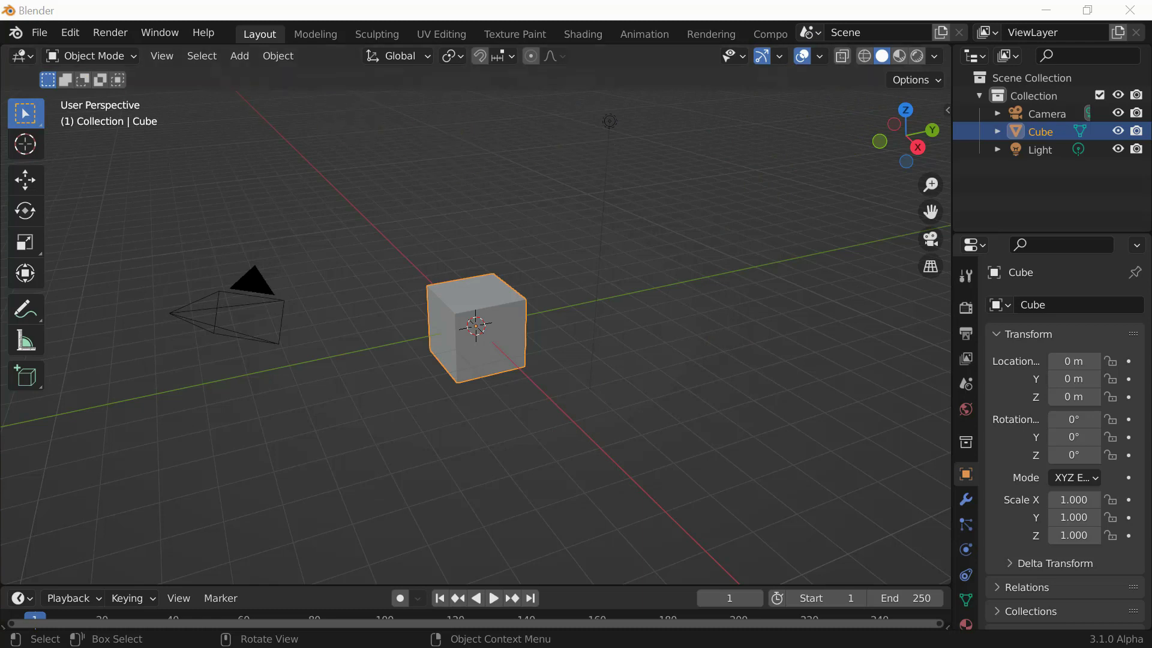
# Bring Firefox over Blender and switch to the '20 December 2021' meeting notes tab
pyautogui.moveTo(0, 231); pyautogui.dragTo(895, 48)
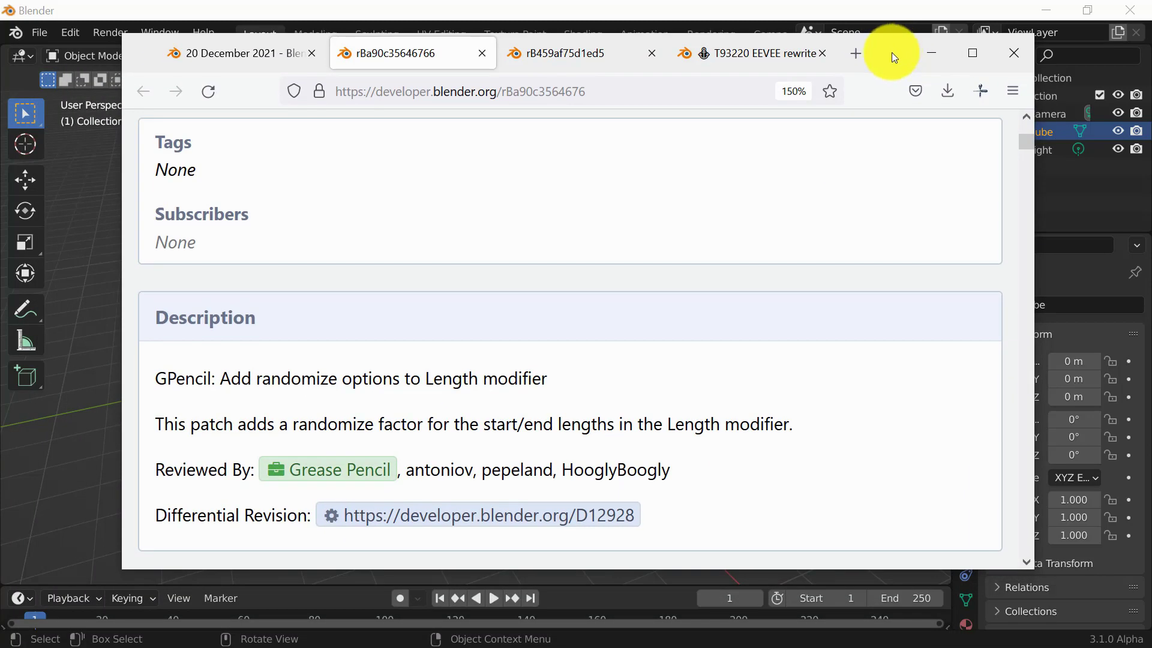
pyautogui.doubleClick(892, 52)
pyautogui.scroll(4, 587, 283)
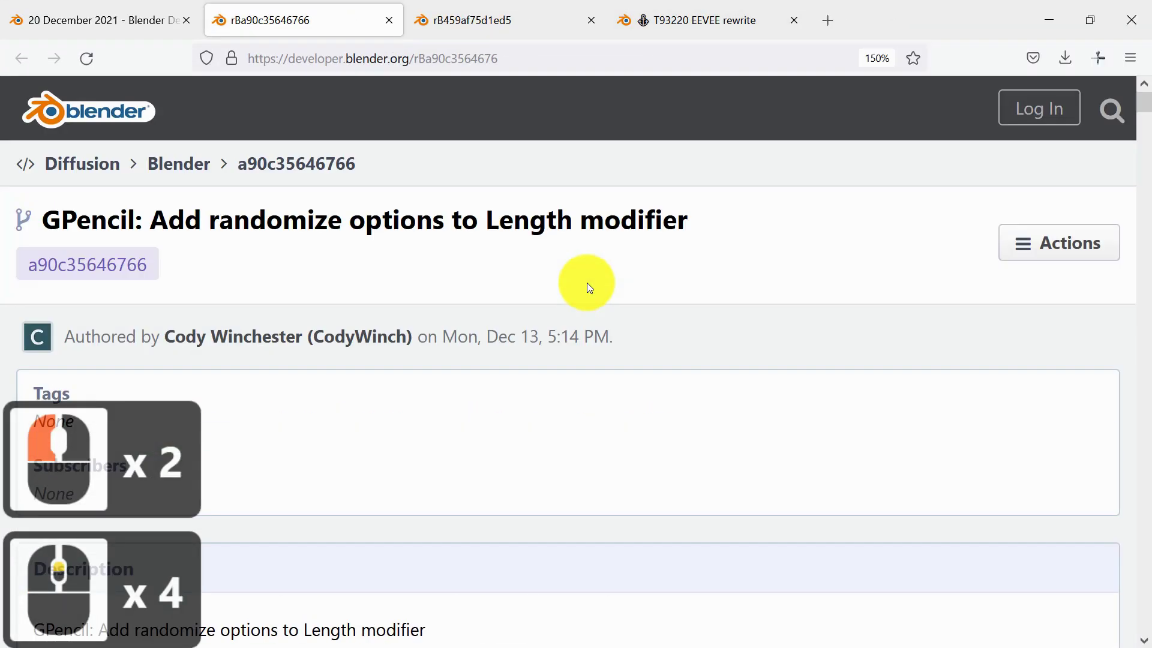
pyautogui.scroll(-4, 557, 285)
pyautogui.click(127, 30)
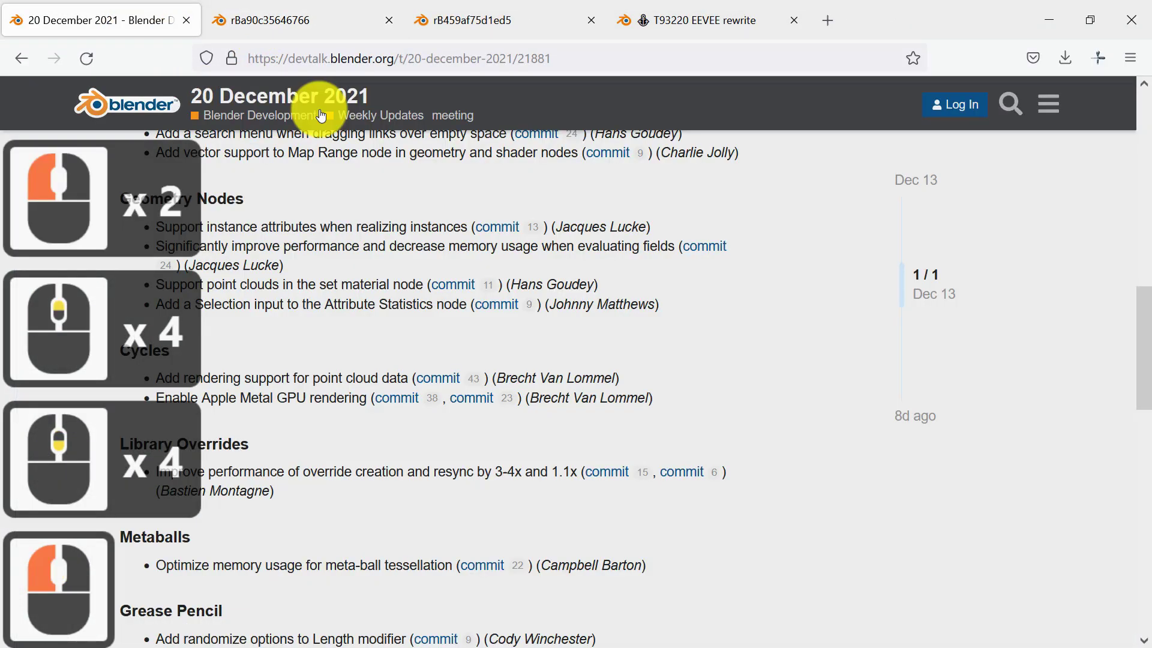
pyautogui.moveTo(946, 34); pyautogui.dragTo(997, 36)
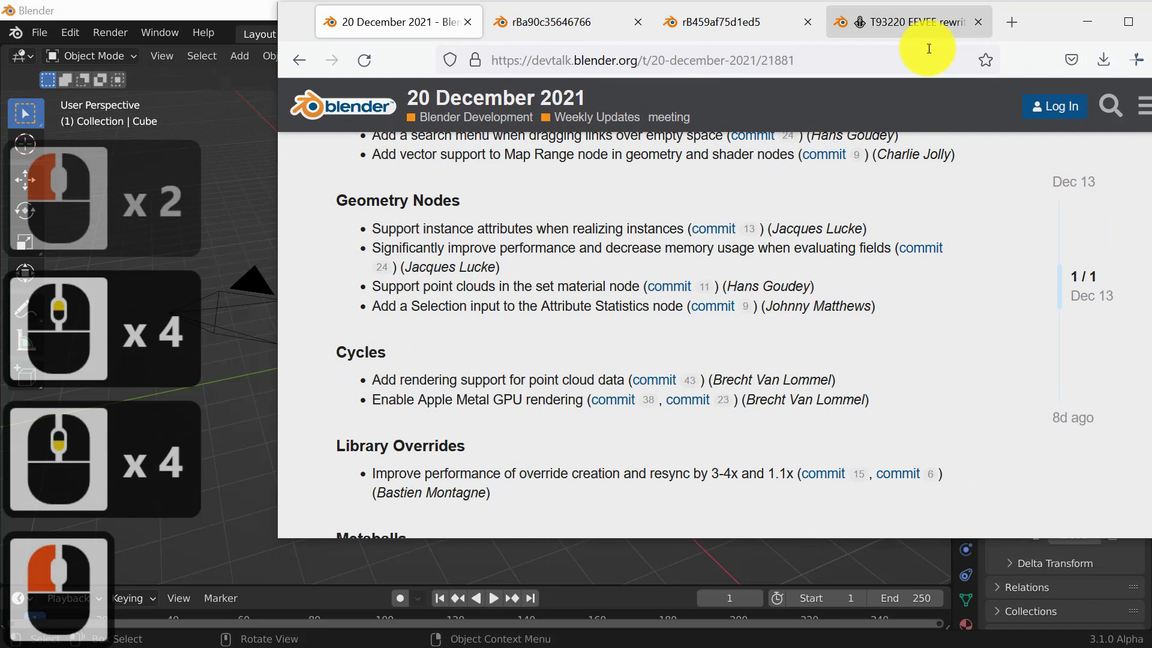
# Scroll the notes down to the Grease Pencil Length and Shrinkwrap modifier entries
pyautogui.scroll(10, 668, 373)
pyautogui.scroll(-2, 699, 375)
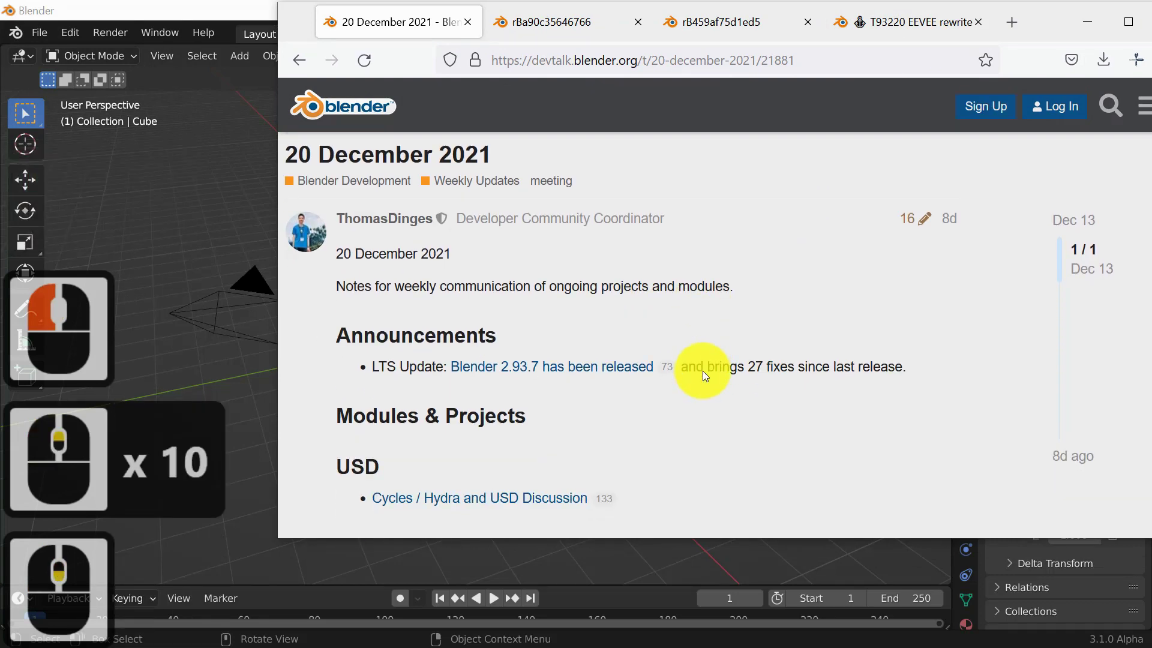
pyautogui.scroll(-2, 703, 371)
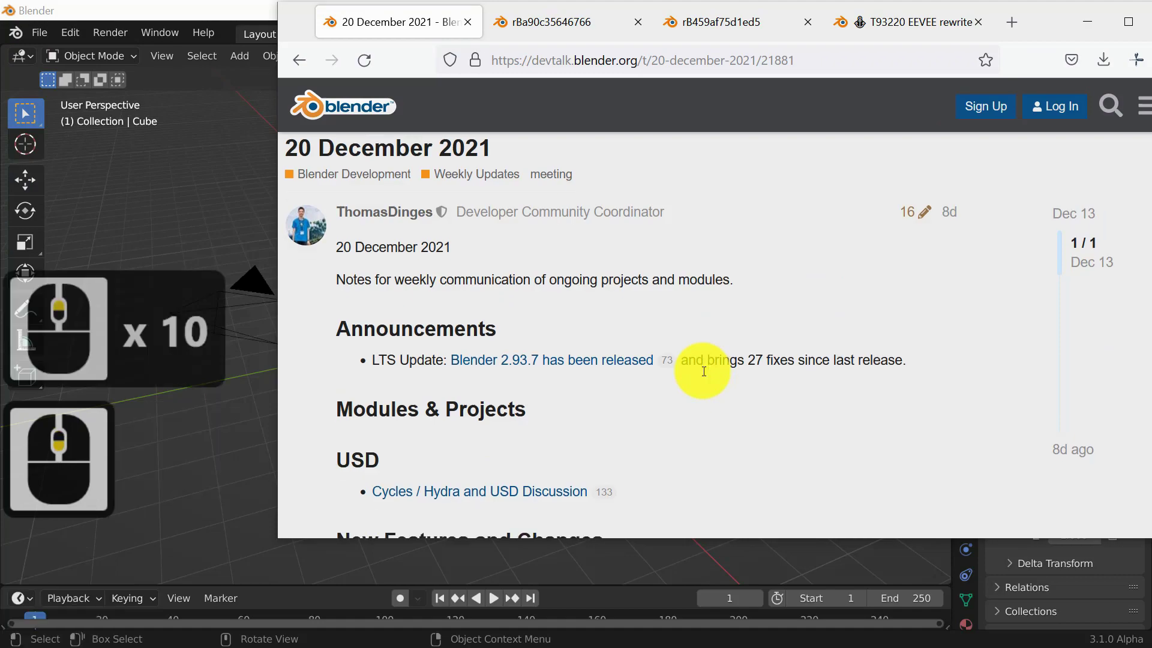
pyautogui.scroll(-5, 700, 372)
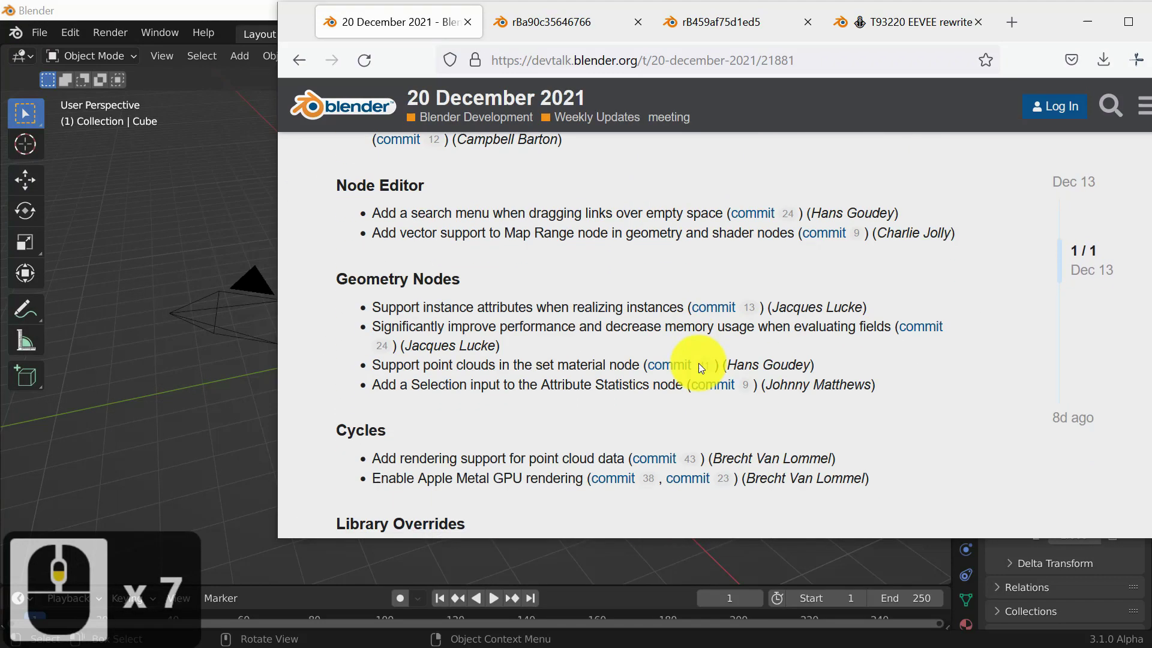
pyautogui.scroll(3, 698, 362)
pyautogui.scroll(-4, 698, 363)
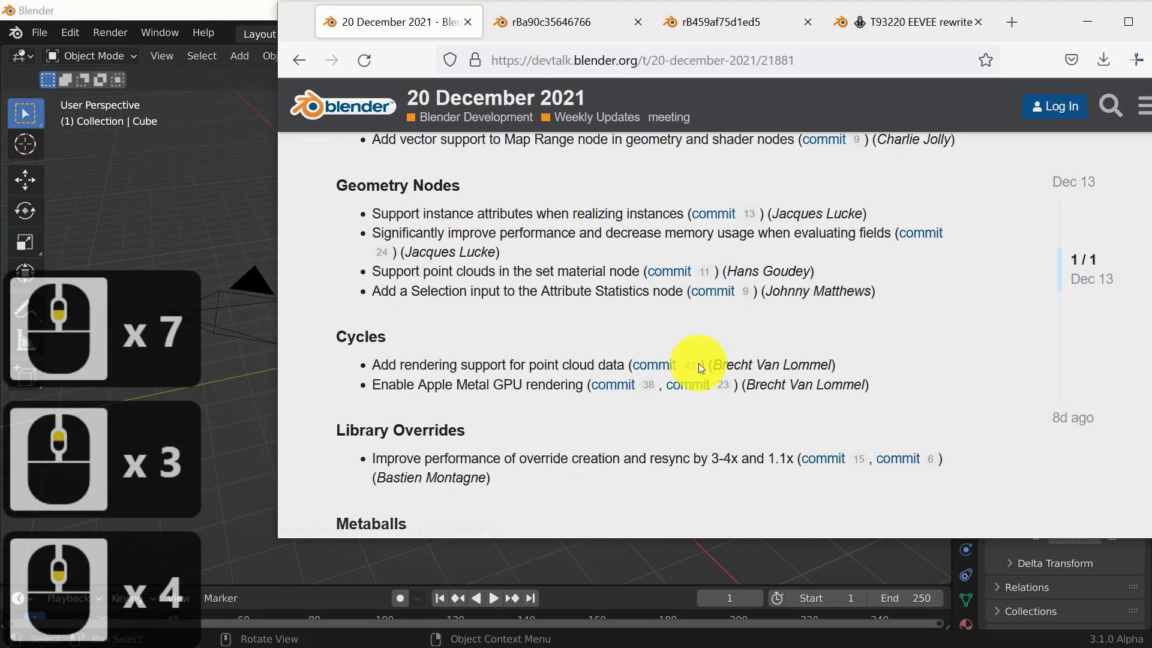
pyautogui.scroll(3, 698, 362)
pyautogui.scroll(1, 698, 364)
pyautogui.scroll(-8, 699, 364)
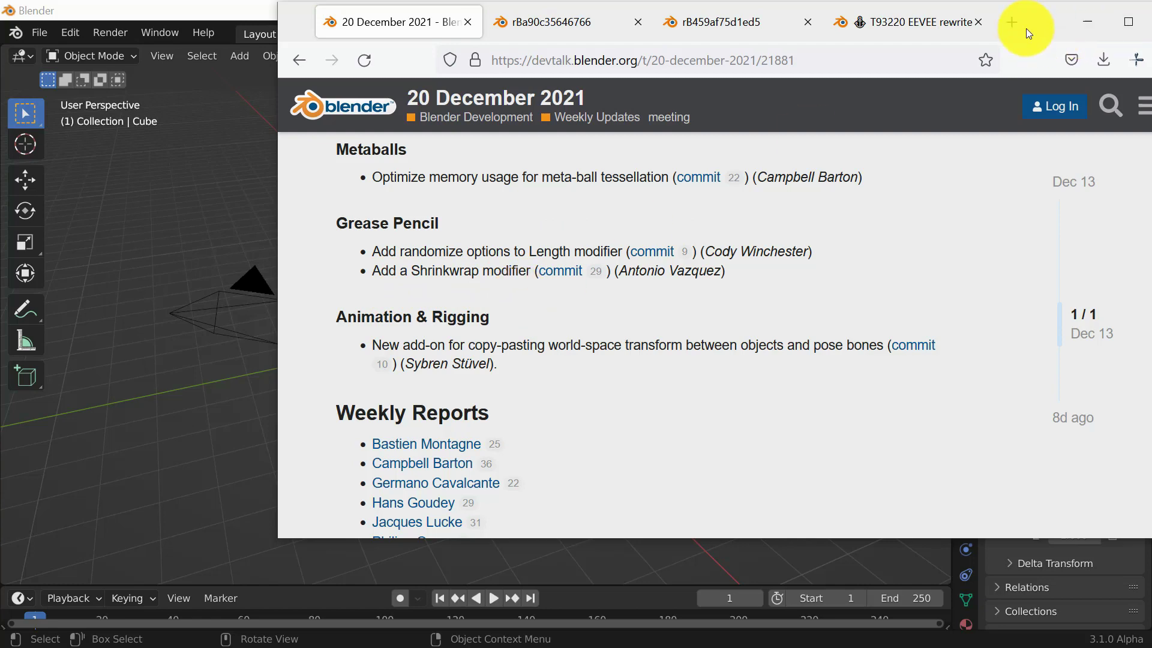
# Return to Blender and delete the default cube
pyautogui.click(1087, 22)
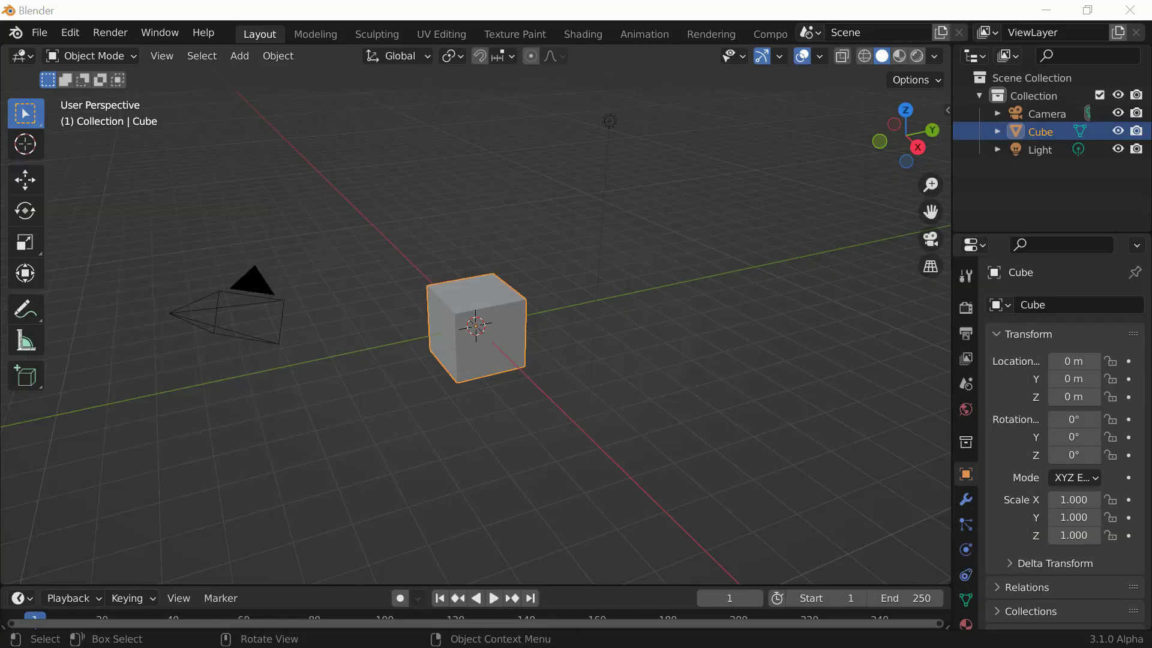
pyautogui.click(708, 11)
pyautogui.click(506, 326)
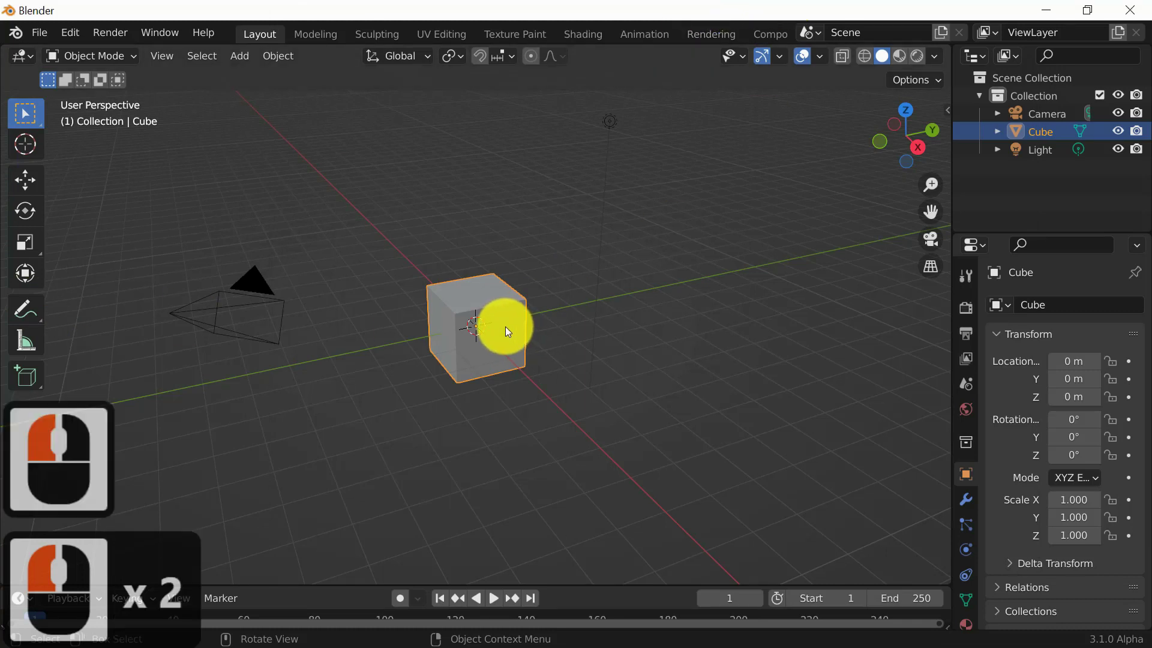
pyautogui.press('x')
pyautogui.press('d')
# Add a grease pencil Stroke object, zoom in on it, and widen the properties area
pyautogui.hotkey('shift', 'a')
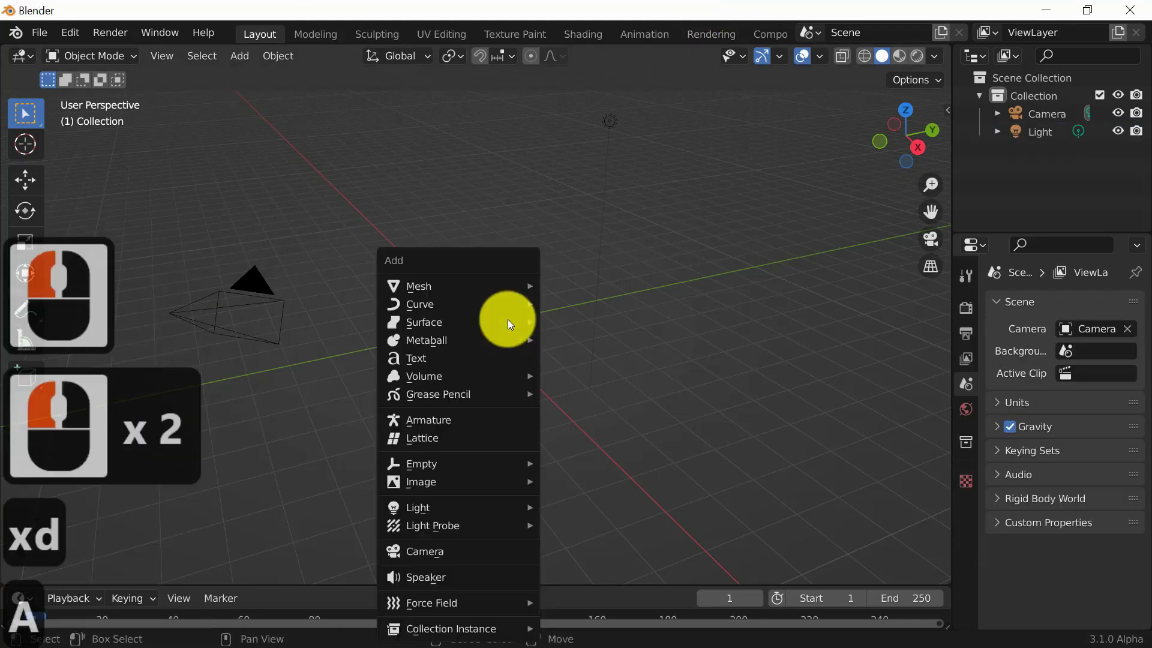
pyautogui.moveTo(507, 322)
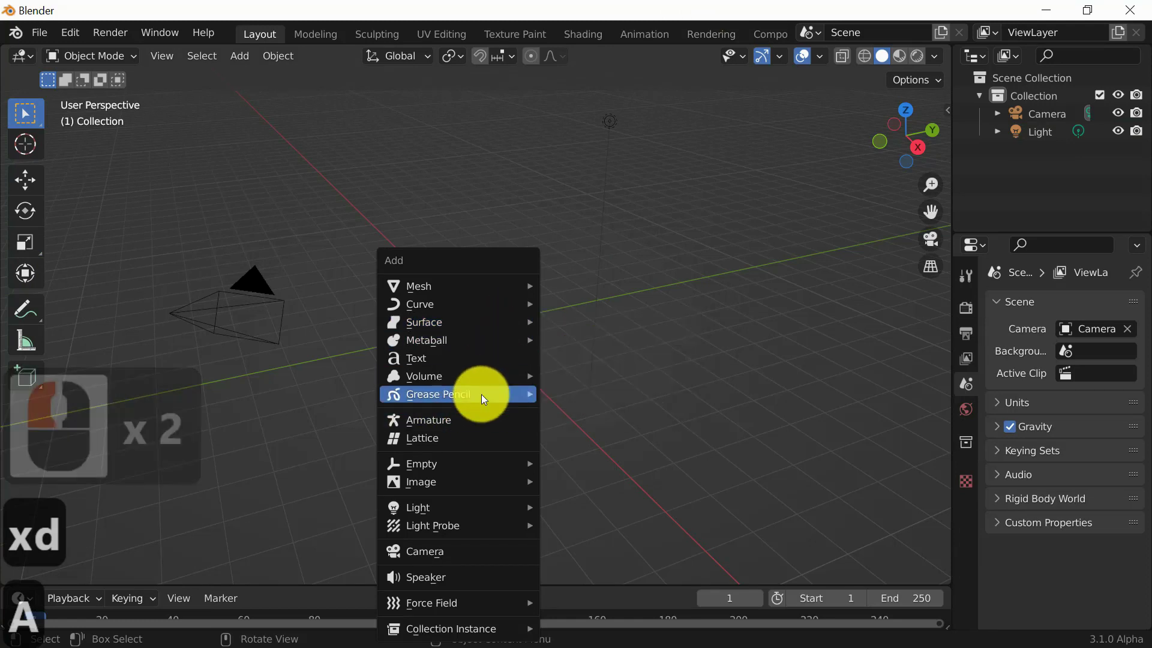
pyautogui.moveTo(481, 394)
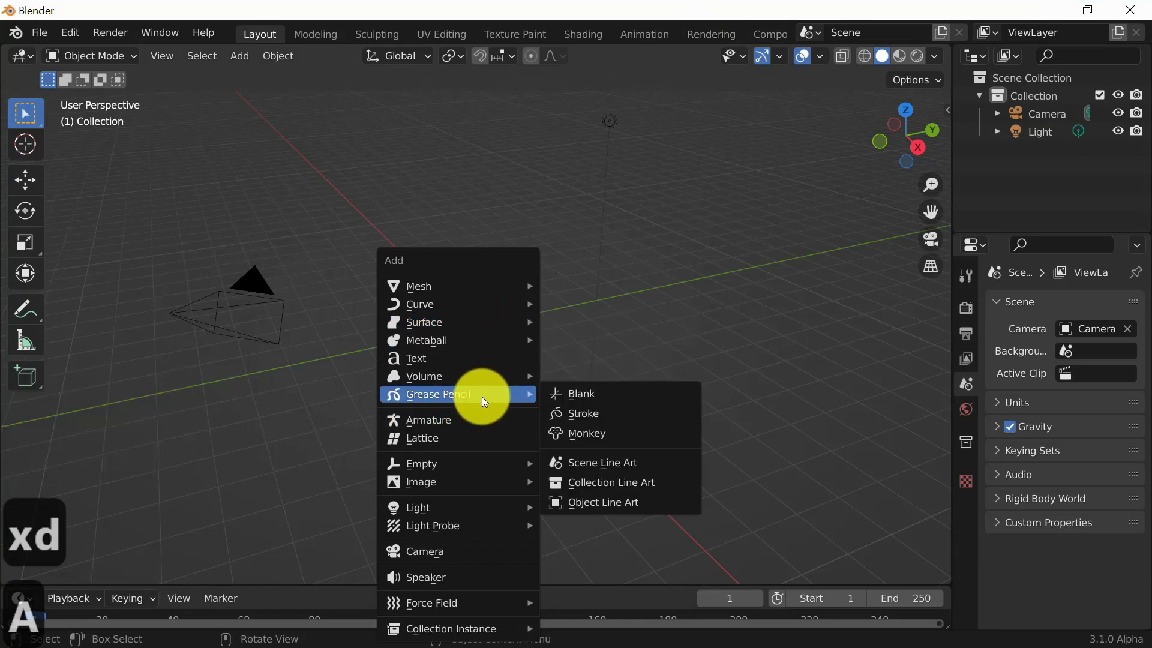
pyautogui.click(597, 414)
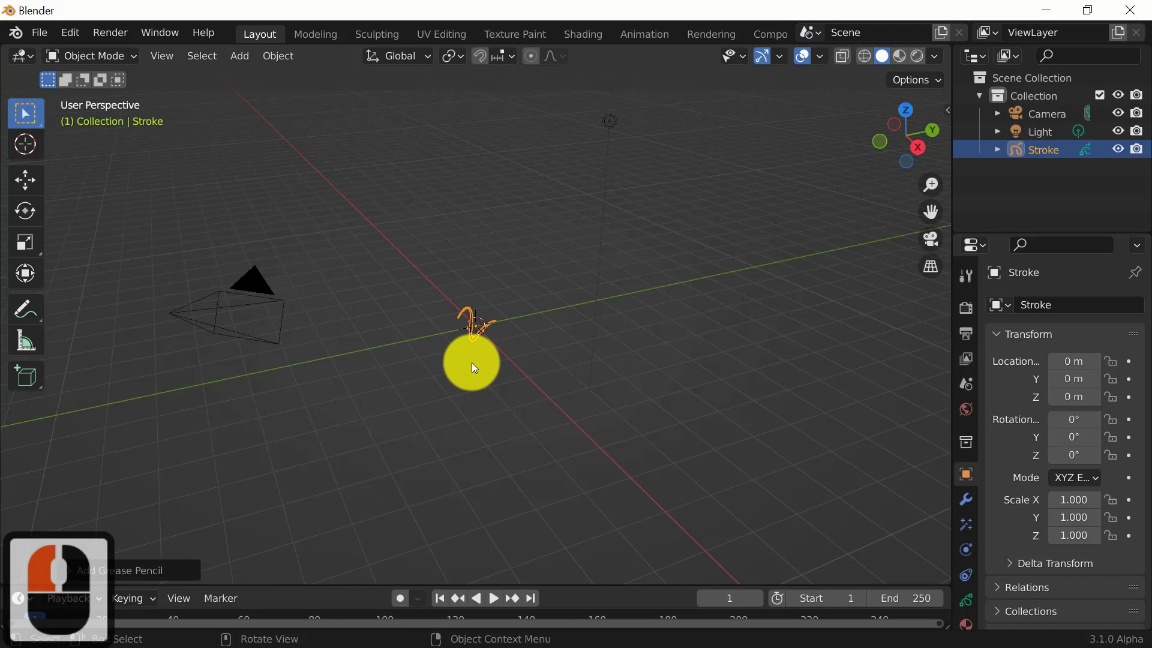
pyautogui.moveTo(472, 362); pyautogui.dragTo(484, 314, button='middle')
pyautogui.scroll(4, 501, 366)
pyautogui.moveTo(500, 366)
pyautogui.mouseDown(button='middle')
pyautogui.moveTo(549, 380)
pyautogui.moveTo(492, 397)
pyautogui.moveTo(544, 384)
pyautogui.moveTo(553, 365)
pyautogui.moveTo(524, 354)
pyautogui.mouseUp(button='middle')
pyautogui.scroll(3, 492, 397)
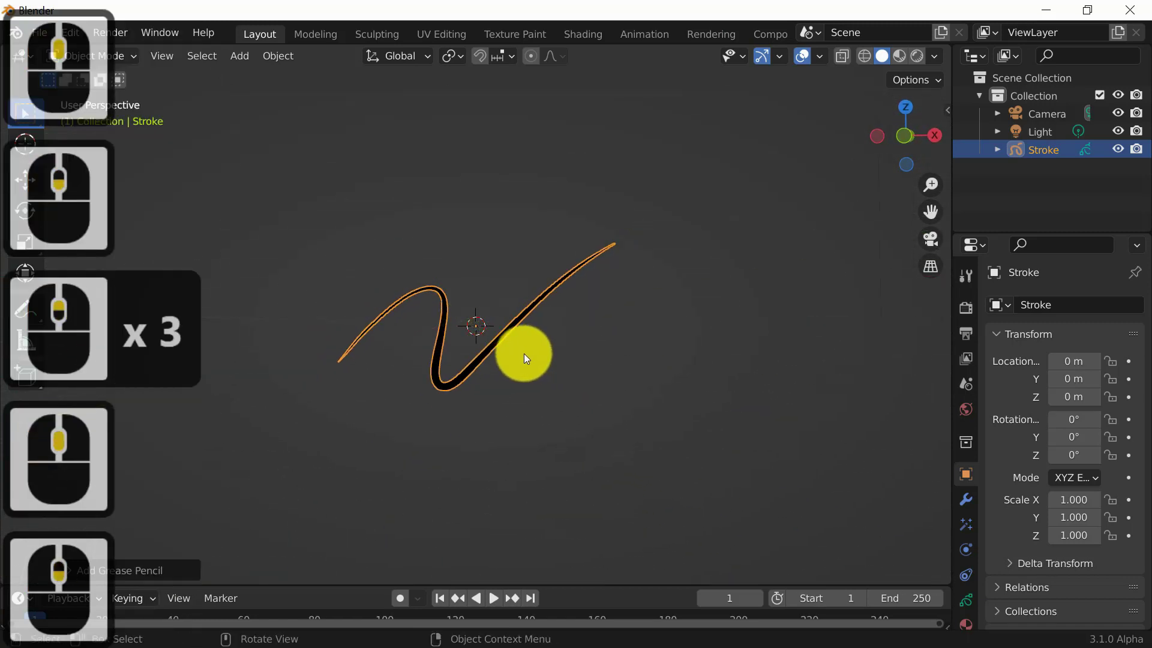
pyautogui.scroll(3, 523, 354)
pyautogui.scroll(-3, 520, 355)
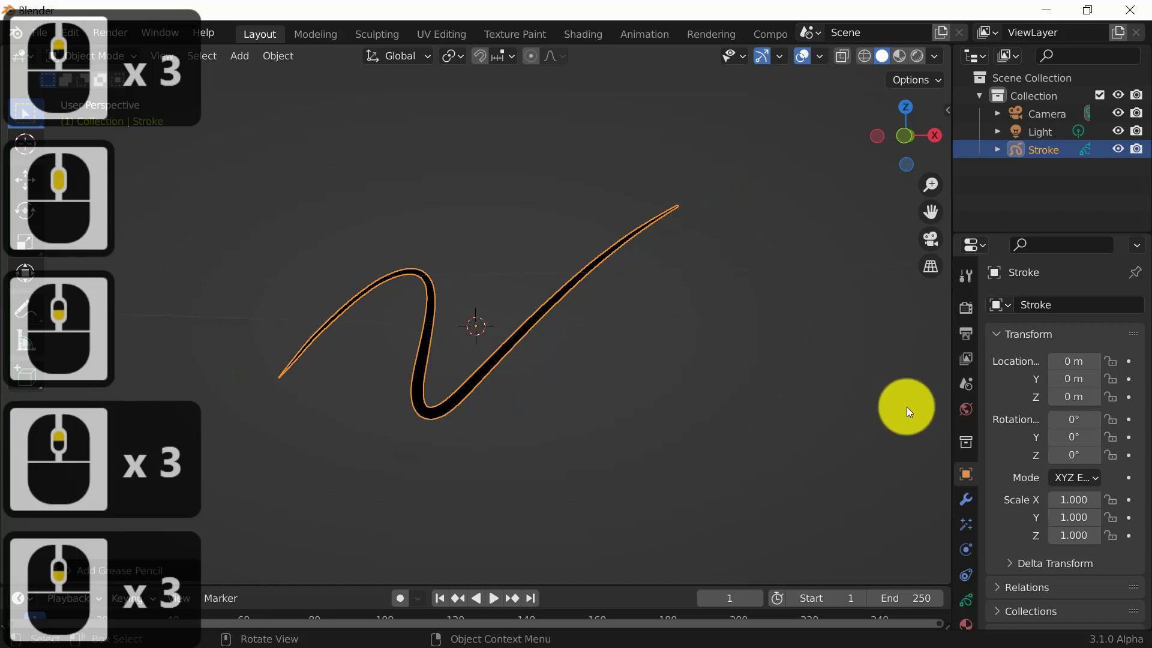
pyautogui.moveTo(949, 334); pyautogui.dragTo(830, 342)
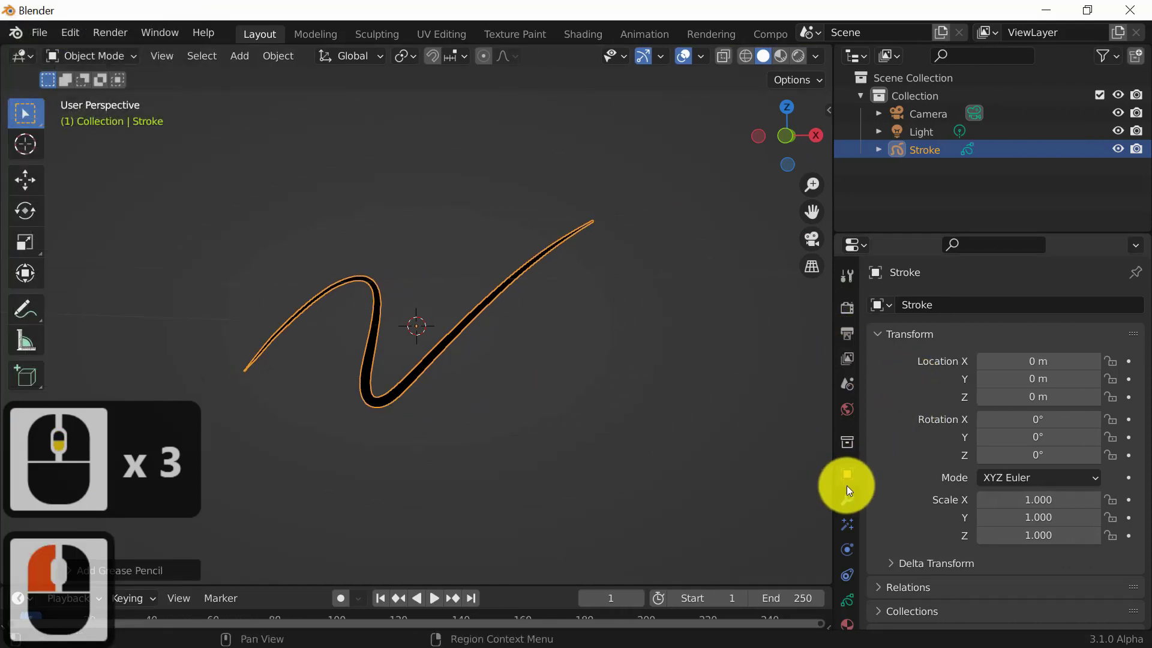
pyautogui.scroll(-4, 926, 409)
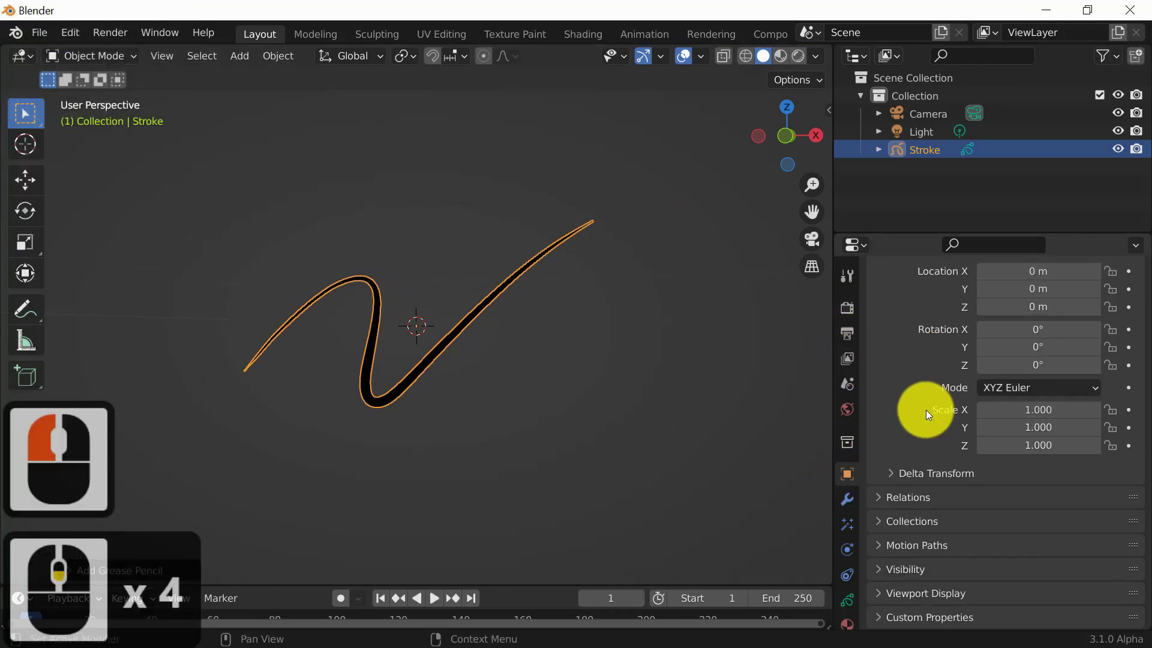
# Add a Length modifier to the Stroke with Start 0.08 and End 0.17
pyautogui.click(848, 501)
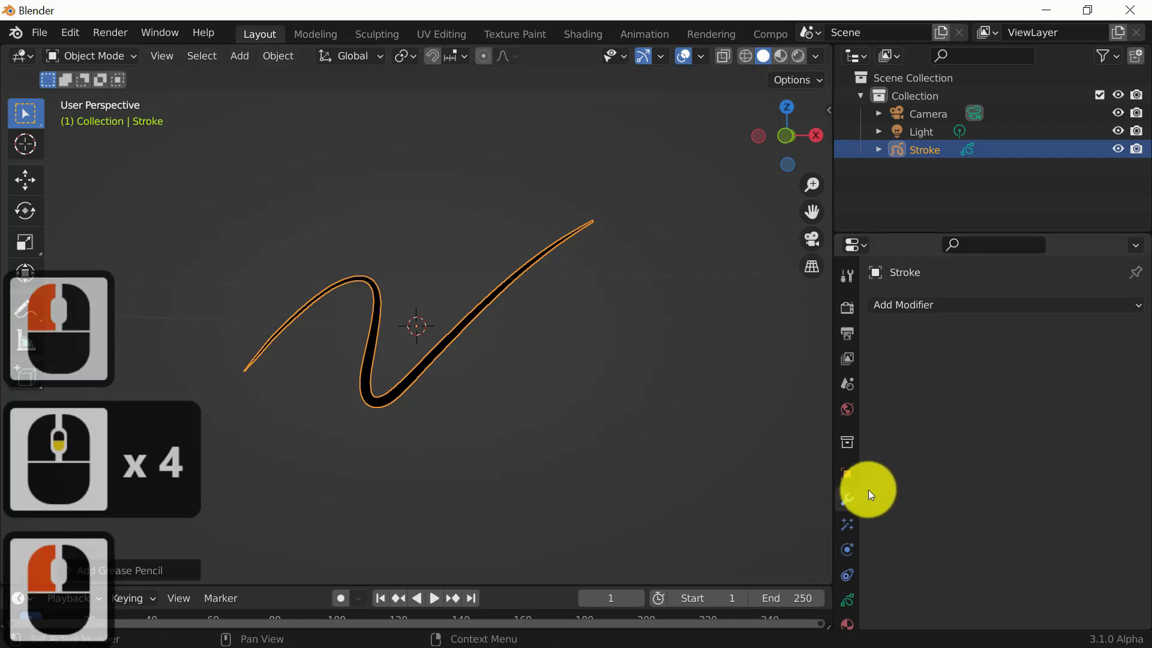
pyautogui.click(987, 309)
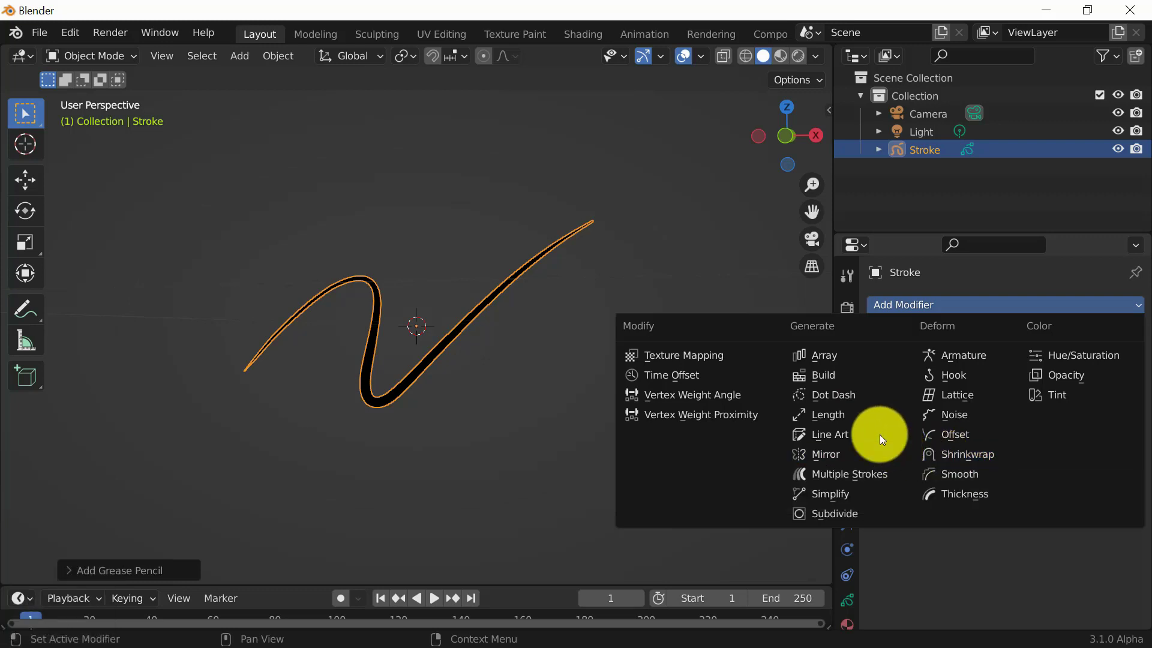
pyautogui.click(842, 413)
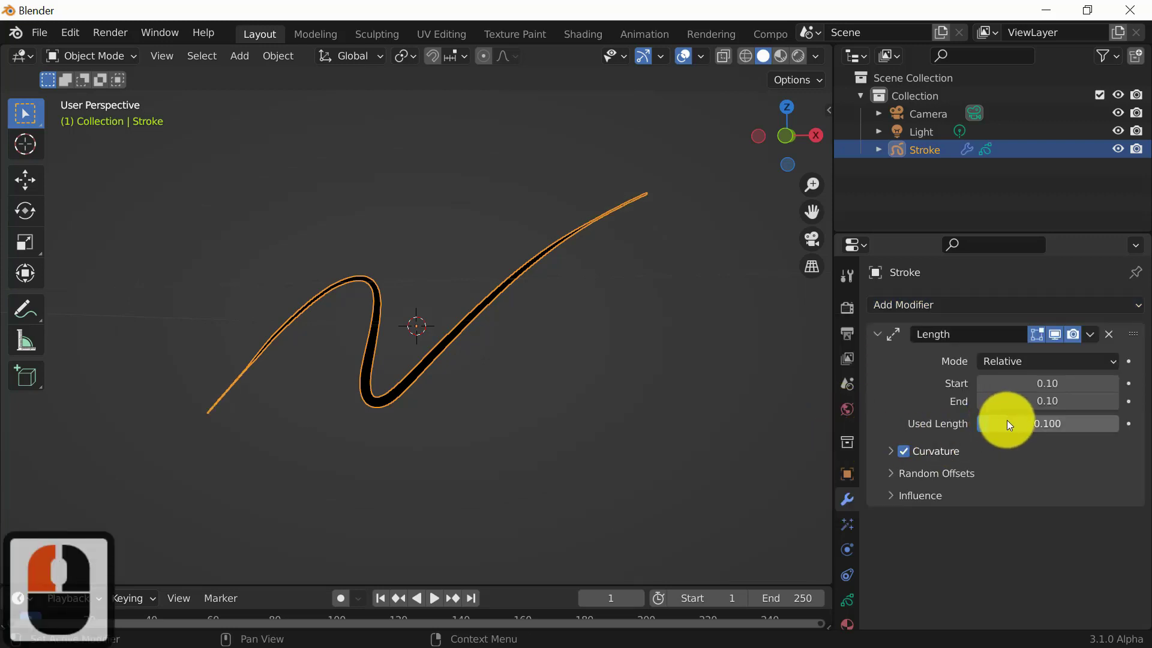
pyautogui.moveTo(1041, 383)
pyautogui.mouseDown()
pyautogui.moveTo(995, 386)
pyautogui.moveTo(1075, 378)
pyautogui.moveTo(938, 382)
pyautogui.moveTo(1089, 385)
pyautogui.moveTo(918, 381)
pyautogui.moveTo(1126, 378)
pyautogui.moveTo(1049, 398)
pyautogui.moveTo(1123, 401)
pyautogui.moveTo(12, 393)
pyautogui.moveTo(1124, 400)
pyautogui.moveTo(1105, 404)
pyautogui.mouseUp()
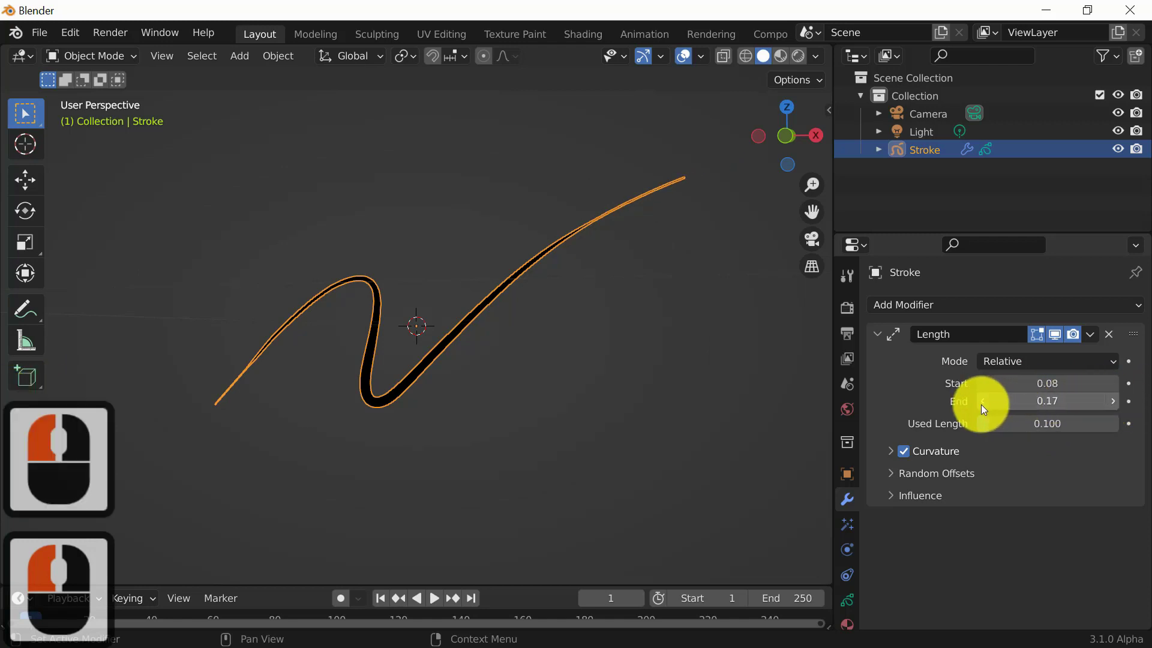
# Raise the Length modifier's Random Offsets Start and End, and set its Seed to 1
pyautogui.click(891, 475)
pyautogui.scroll(-5, 907, 510)
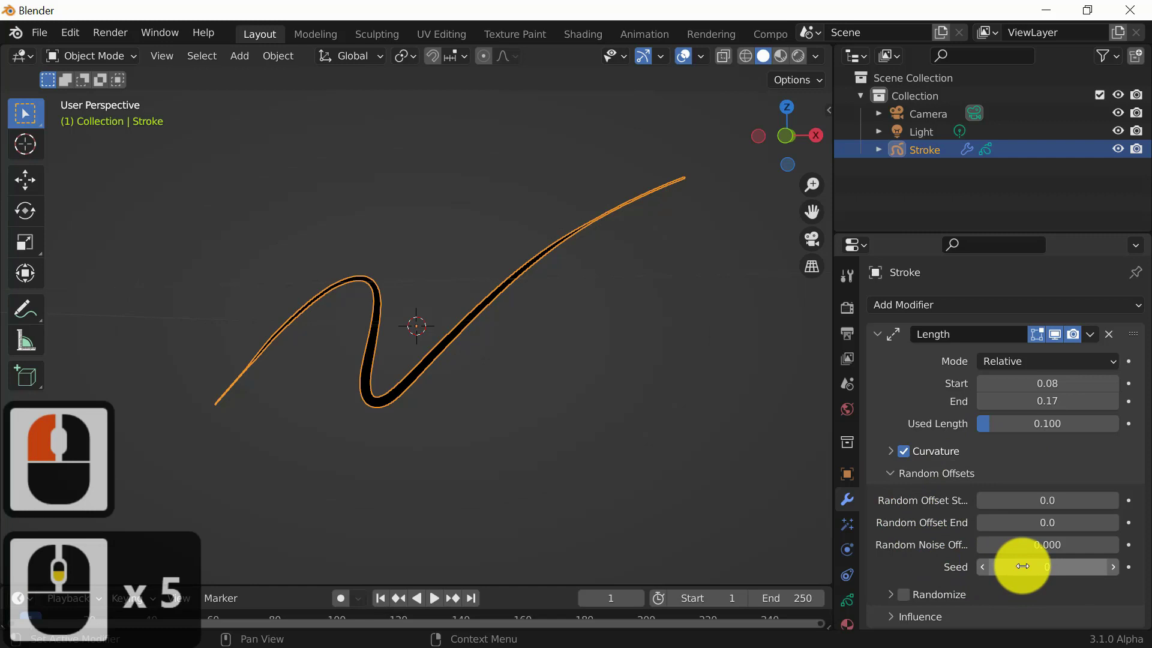
pyautogui.moveTo(1040, 502)
pyautogui.mouseDown()
pyautogui.moveTo(1062, 502)
pyautogui.moveTo(21, 488)
pyautogui.moveTo(198, 480)
pyautogui.mouseUp()
pyautogui.moveTo(1048, 526)
pyautogui.mouseDown()
pyautogui.moveTo(1123, 527)
pyautogui.moveTo(73, 519)
pyautogui.moveTo(318, 512)
pyautogui.mouseUp()
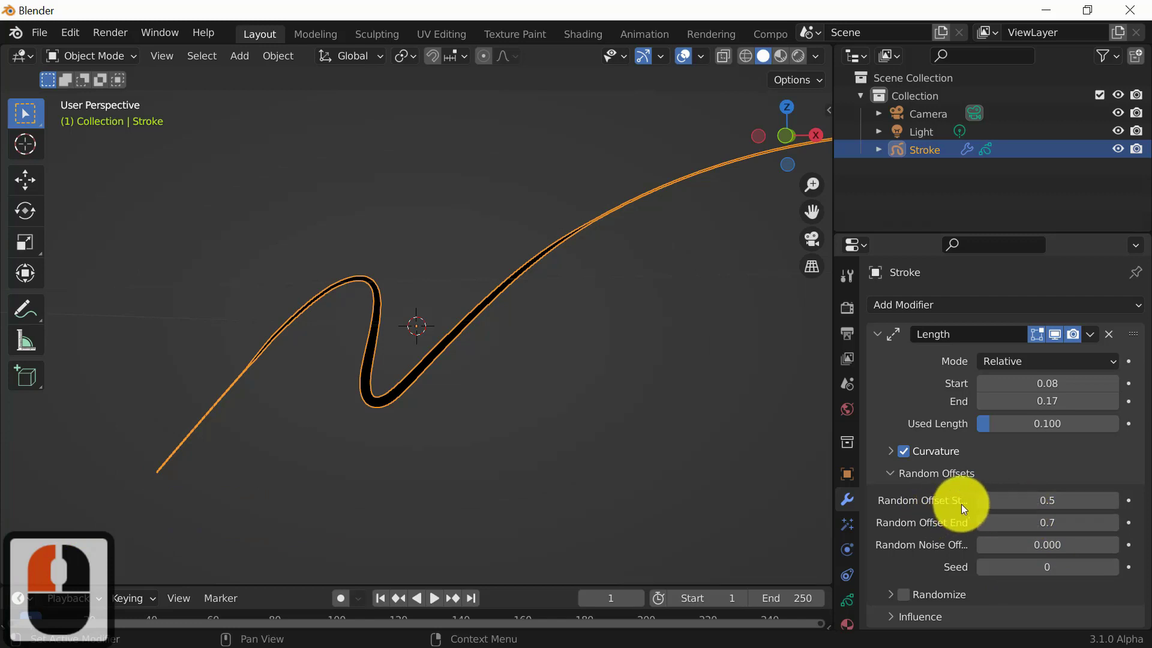
pyautogui.moveTo(832, 442); pyautogui.dragTo(707, 442)
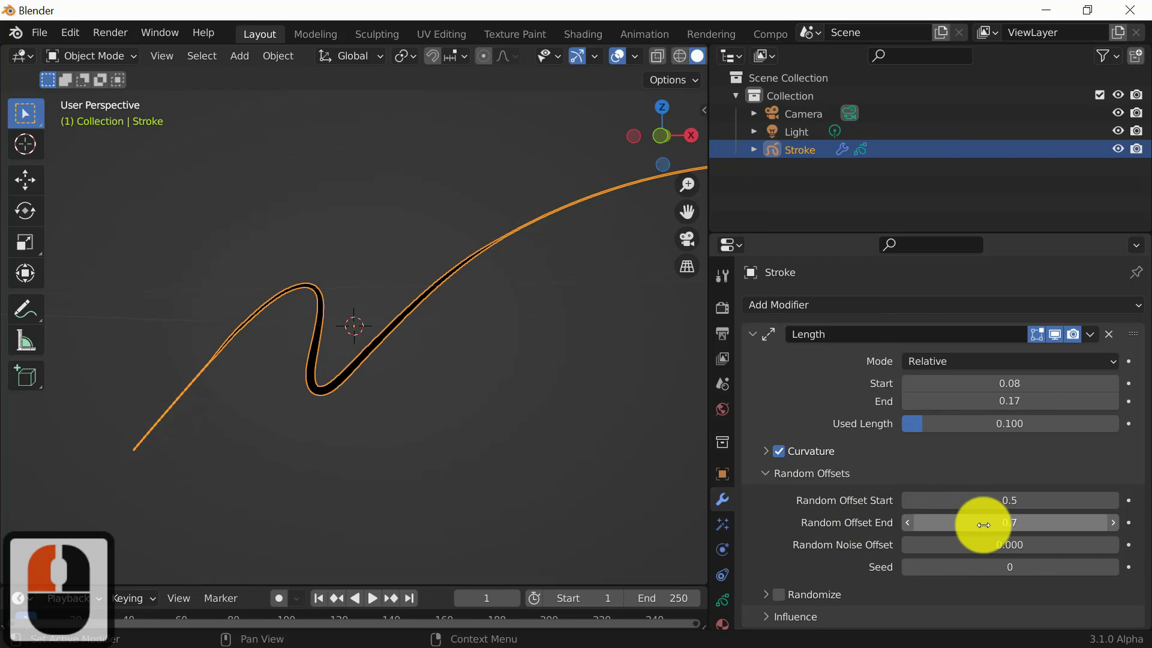
pyautogui.moveTo(1008, 568)
pyautogui.mouseDown()
pyautogui.moveTo(1085, 564)
pyautogui.moveTo(1014, 561)
pyautogui.mouseUp()
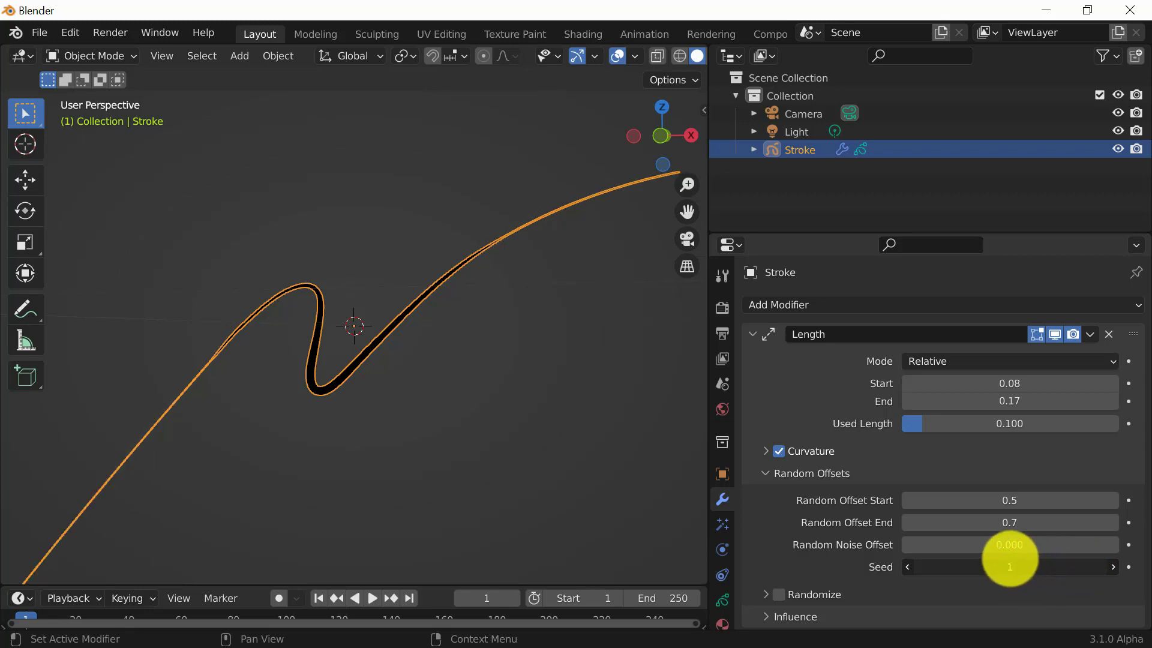
# Set the seed to 2, try Randomize with a new Step value, then switch Randomize off
pyautogui.doubleClick(1002, 563)
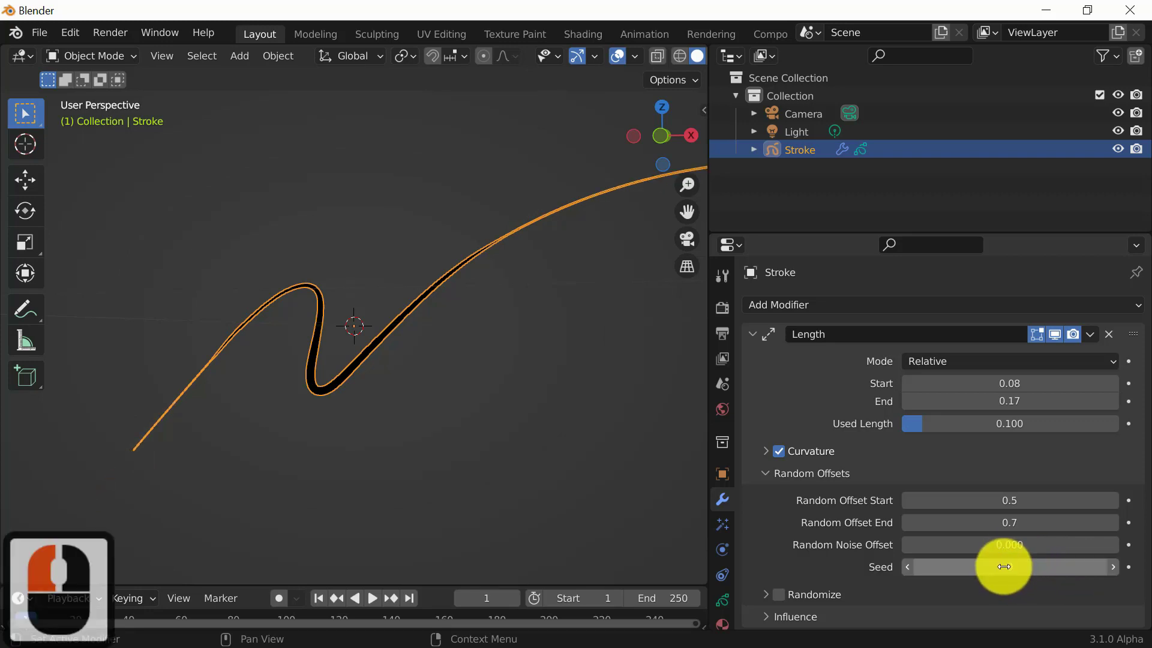
pyautogui.click(767, 592)
pyautogui.scroll(-4, 789, 569)
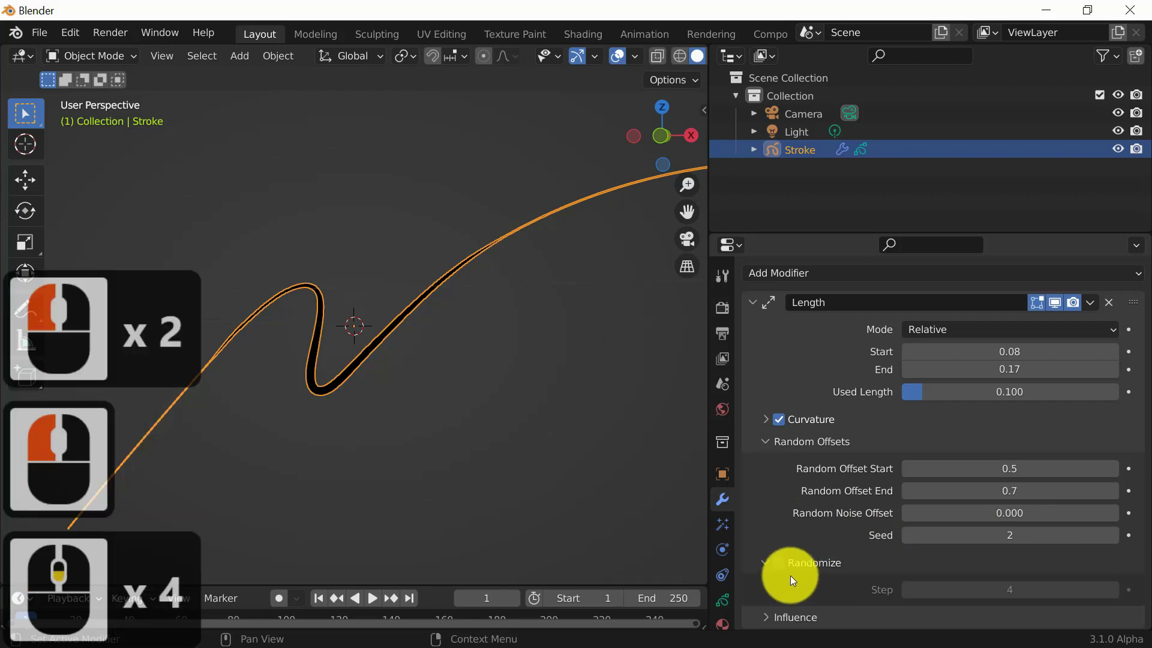
pyautogui.click(777, 565)
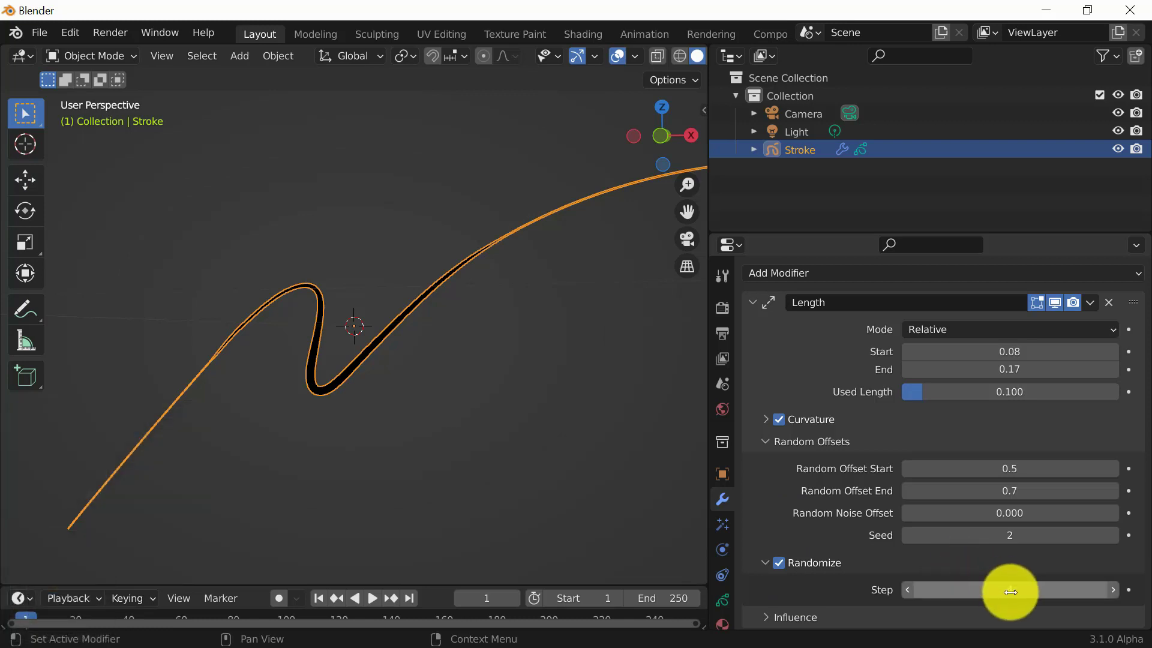
pyautogui.moveTo(1010, 591)
pyautogui.mouseDown()
pyautogui.moveTo(918, 591)
pyautogui.moveTo(904, 568)
pyautogui.mouseUp()
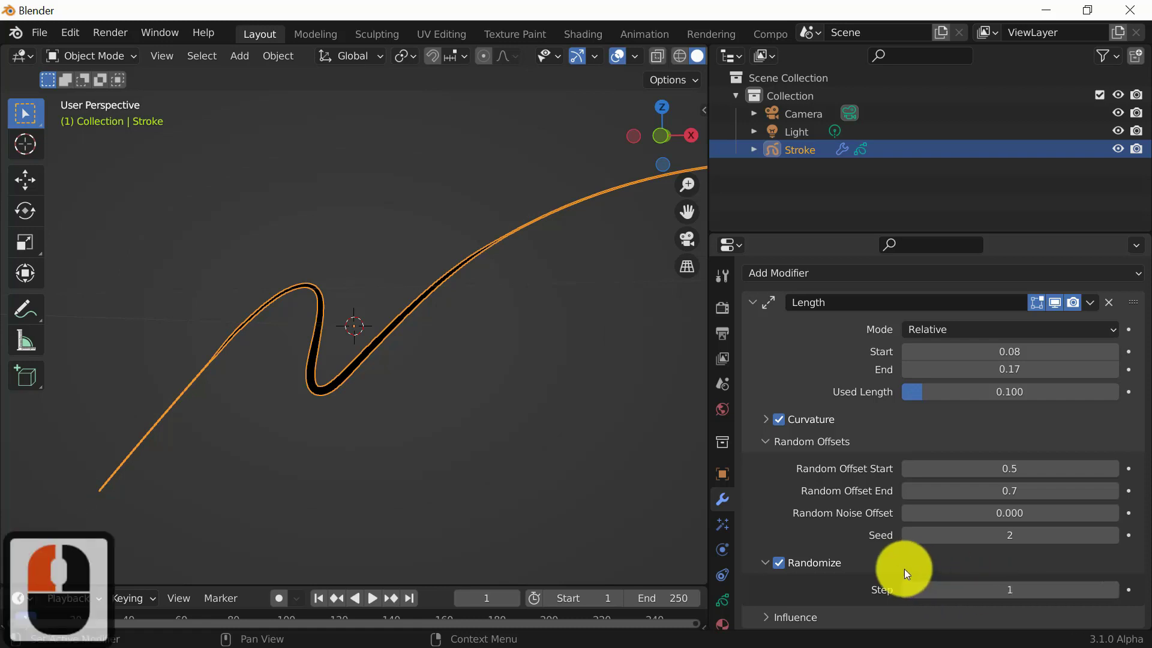
pyautogui.click(778, 562)
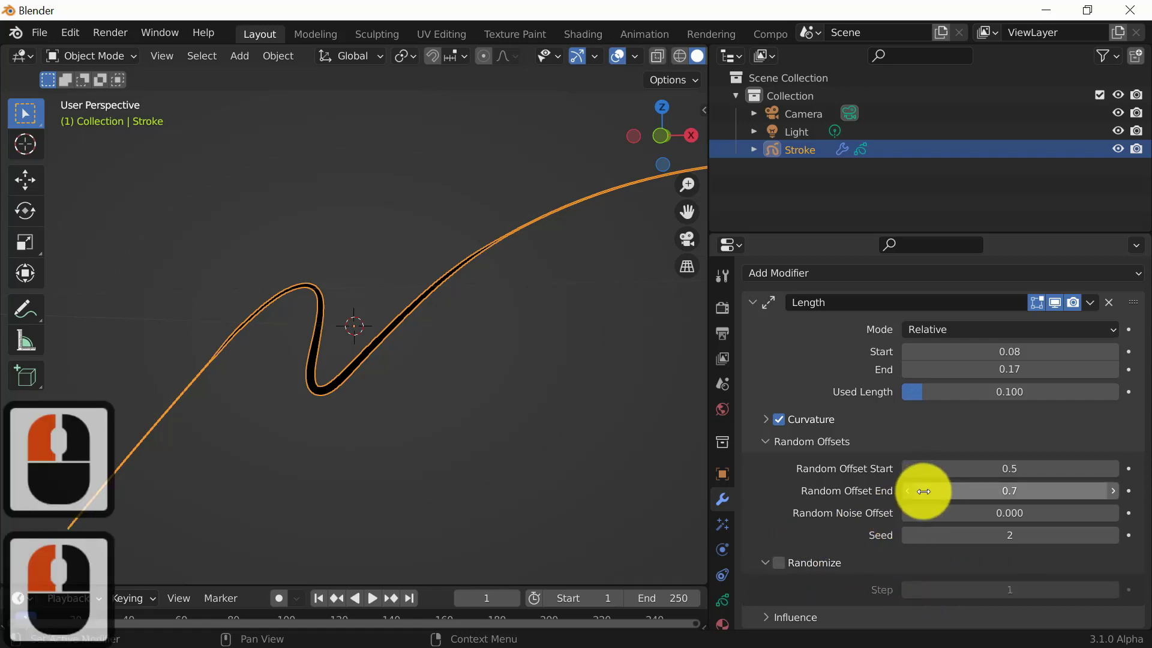
# Delete the Length modifier from the Stroke and deselect it
pyautogui.scroll(-1, 531, 369)
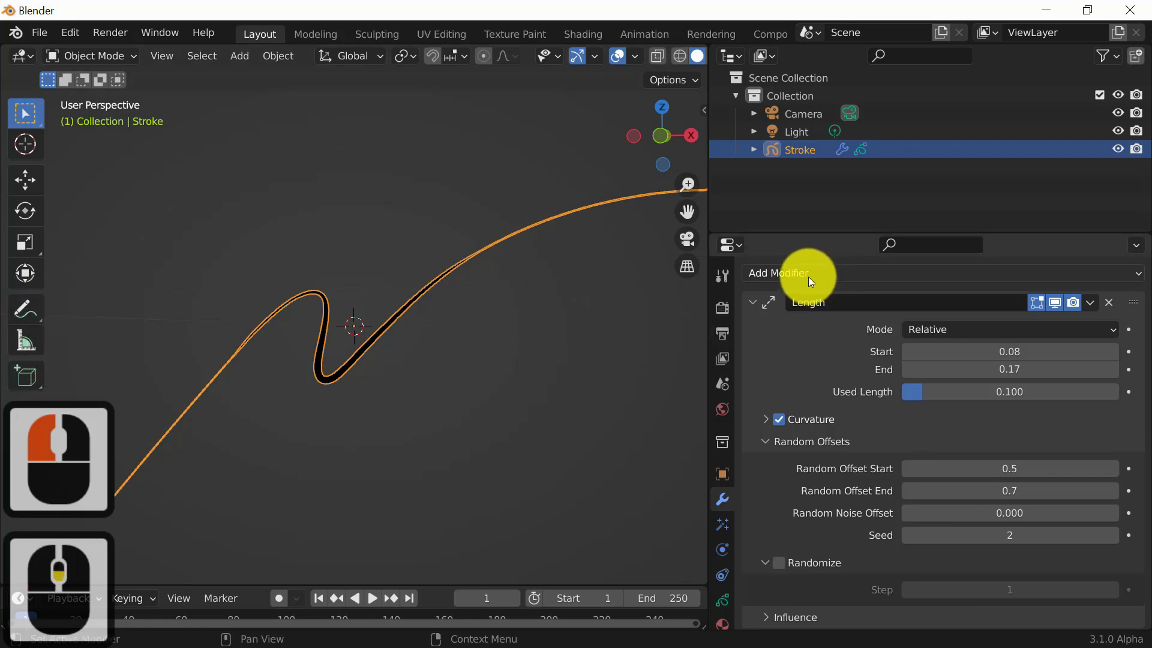
pyautogui.click(1107, 302)
pyautogui.click(790, 302)
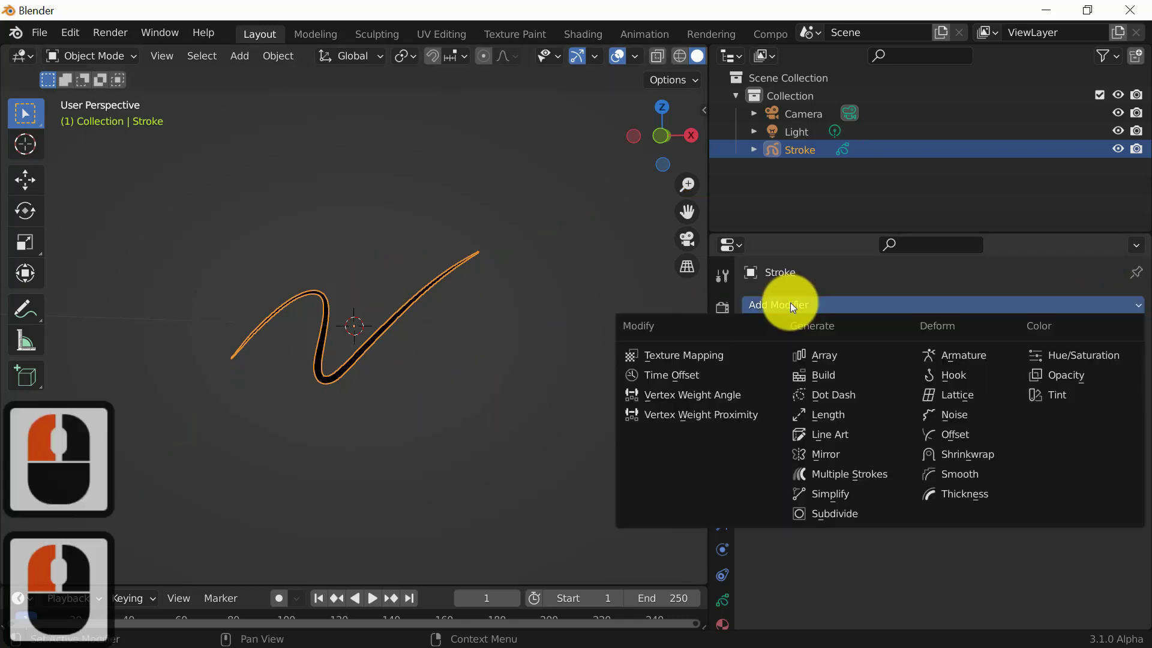
pyautogui.click(501, 359)
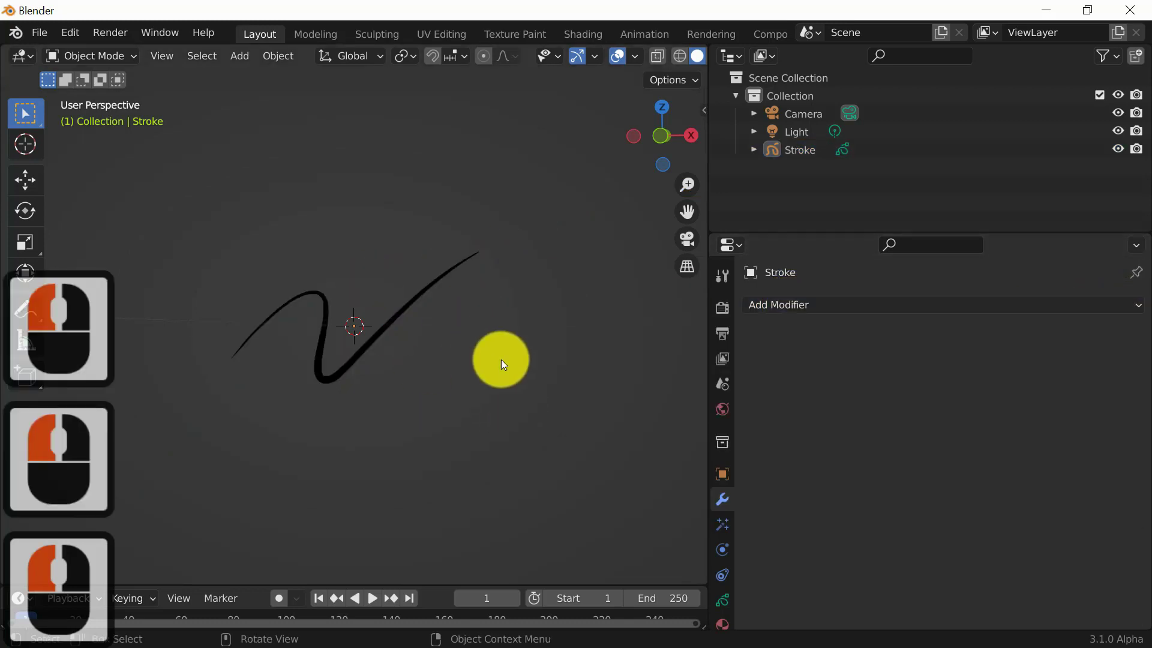
pyautogui.moveTo(501, 359)
pyautogui.mouseDown(button='middle')
pyautogui.moveTo(405, 463)
pyautogui.moveTo(453, 384)
pyautogui.mouseUp(button='middle')
# Add a UV sphere and move it along the Y axis
pyautogui.hotkey('shift', 'a')
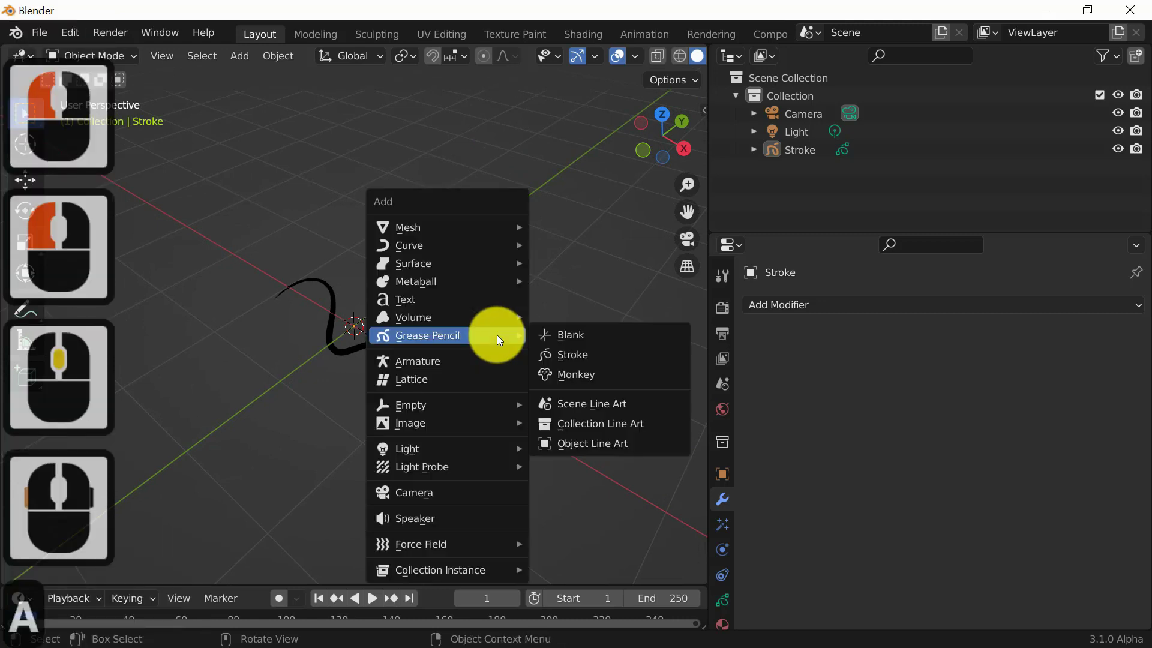
pyautogui.moveTo(461, 246)
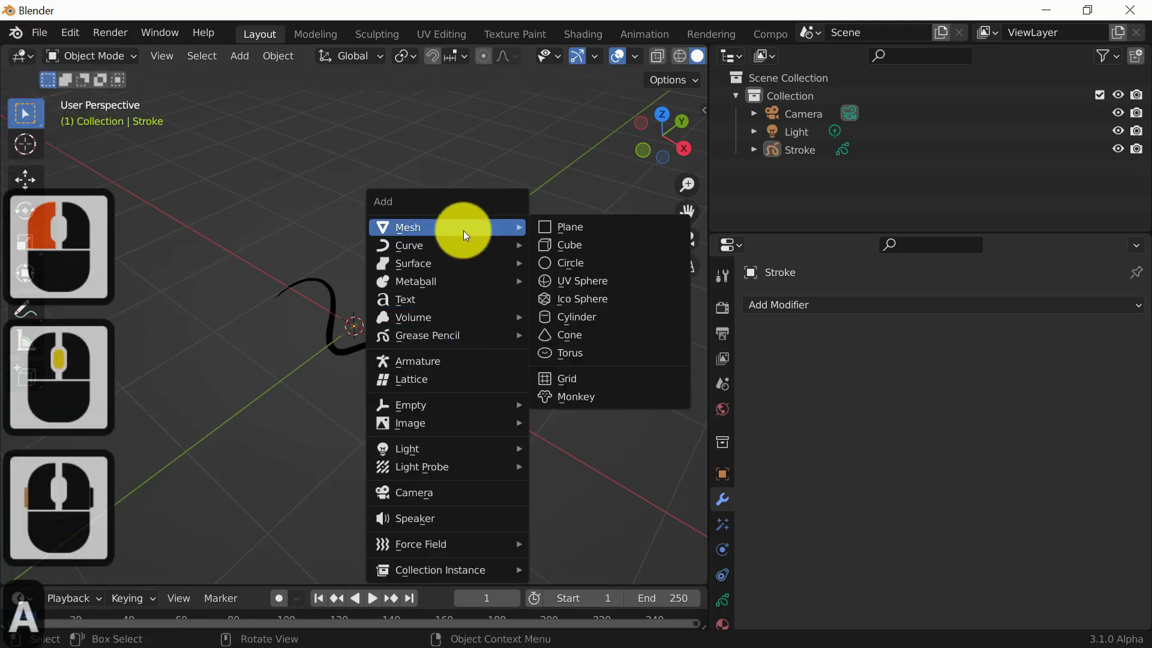
pyautogui.click(595, 280)
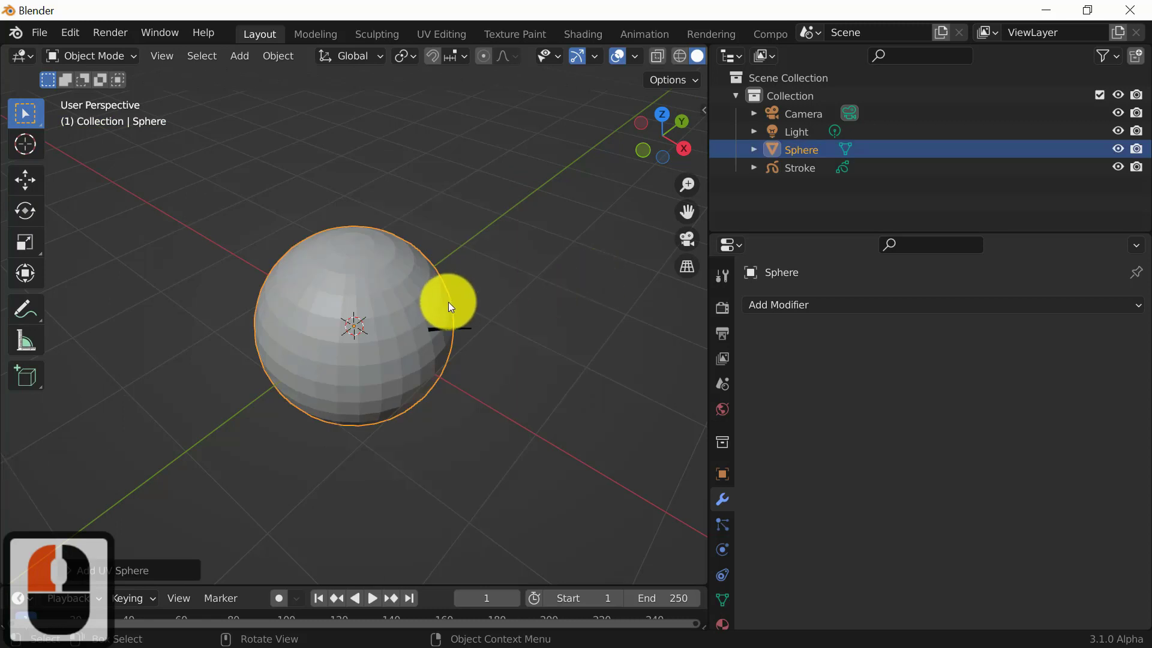
pyautogui.press('g')
pyautogui.press('y')
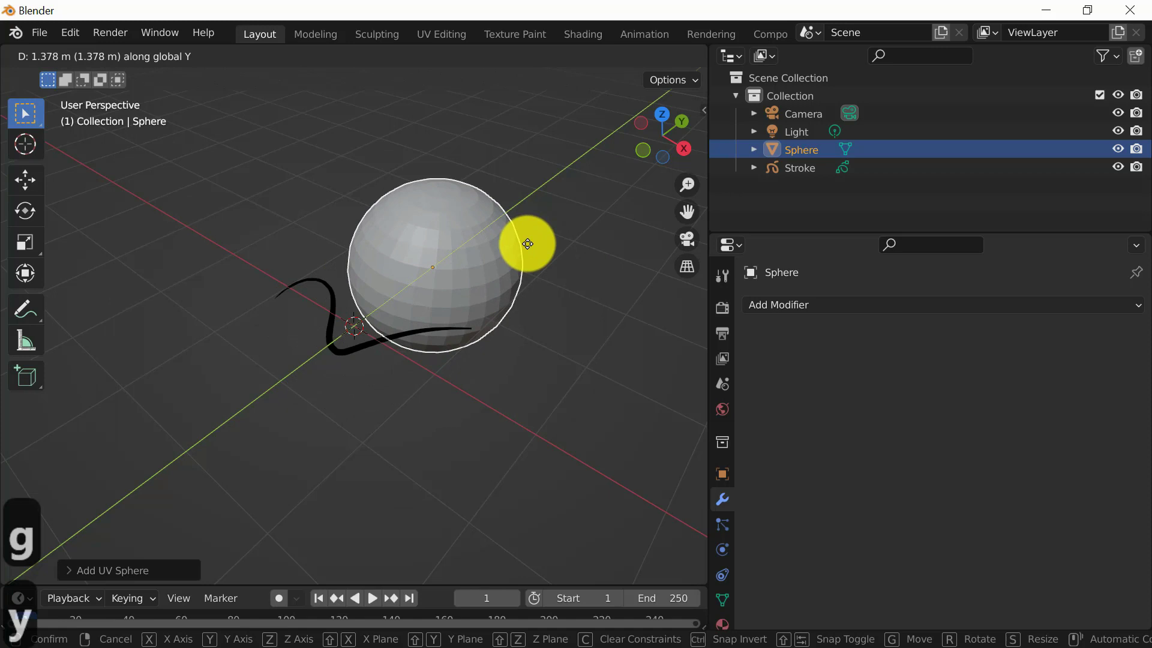
pyautogui.click(519, 258)
# Scale the sphere up and move it along Y to sit behind the stroke
pyautogui.moveTo(486, 375)
pyautogui.mouseDown(button='middle')
pyautogui.moveTo(511, 408)
pyautogui.moveTo(543, 350)
pyautogui.moveTo(560, 344)
pyautogui.mouseUp(button='middle')
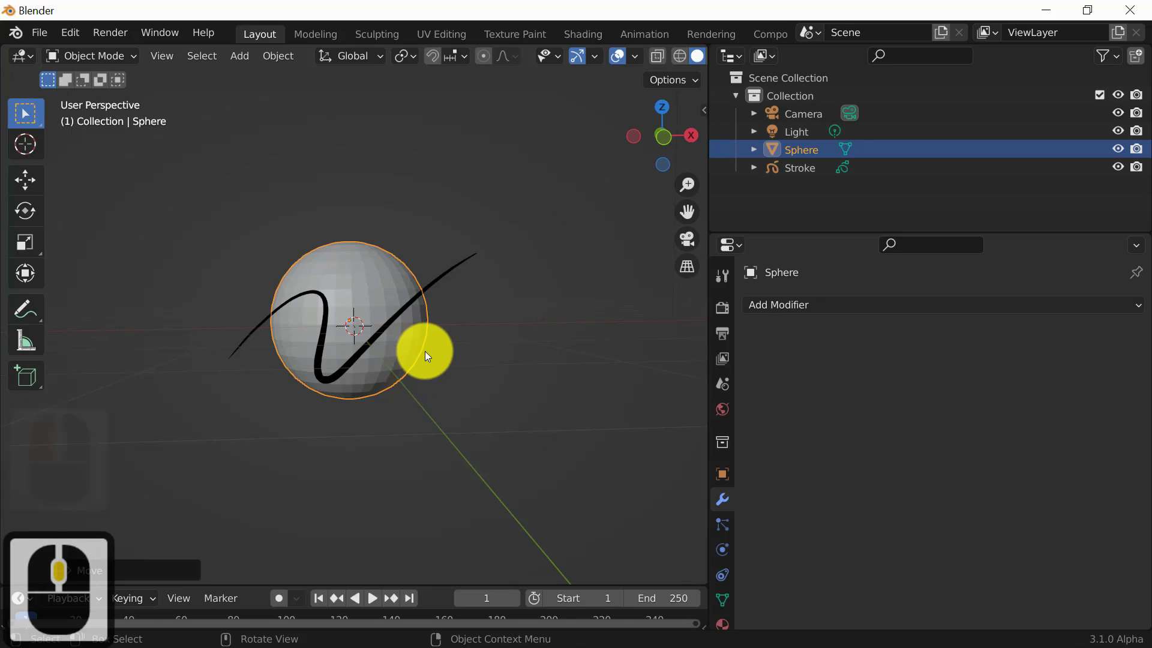
pyautogui.press('s')
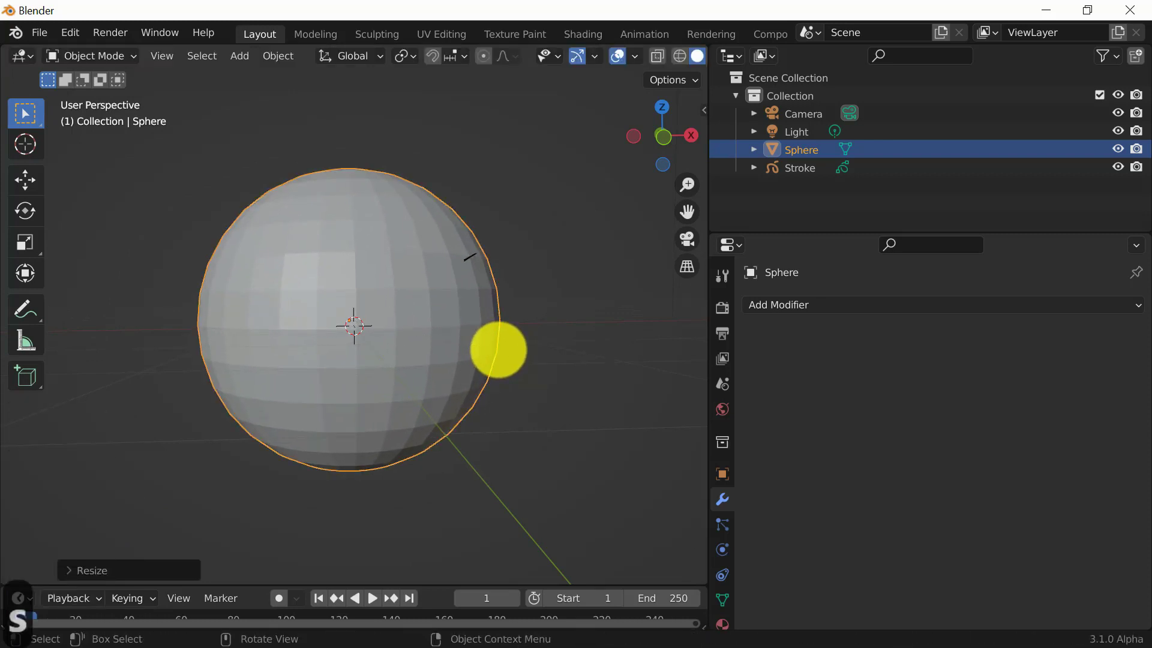
pyautogui.moveTo(499, 350); pyautogui.dragTo(380, 478, button='middle')
pyautogui.press('g')
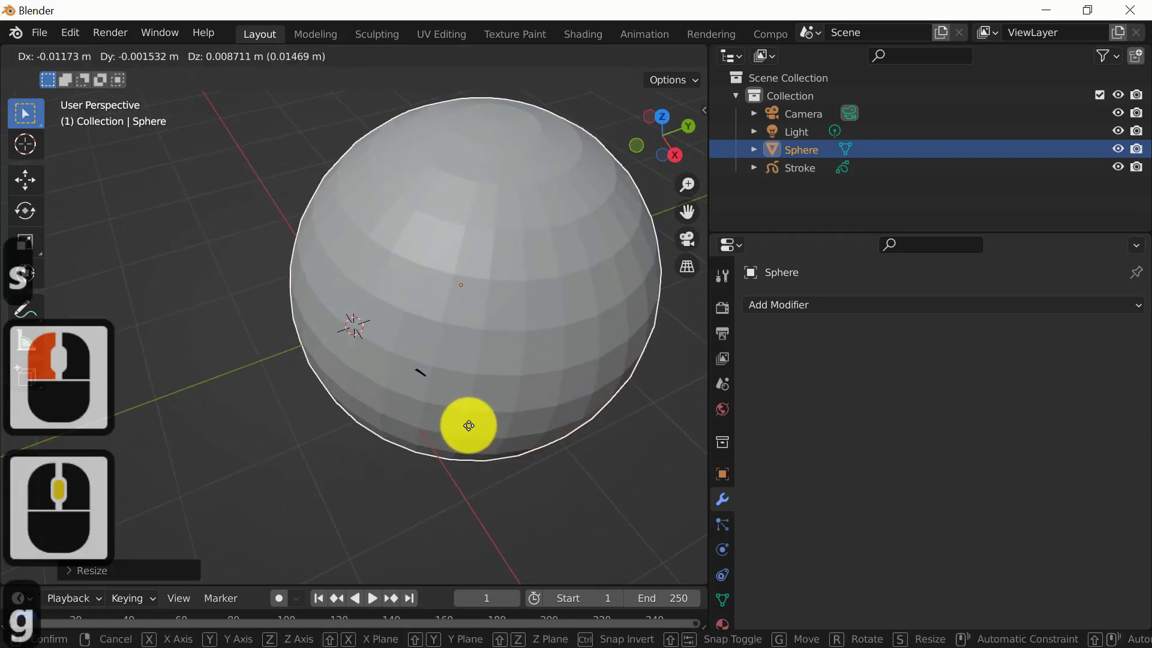
pyautogui.press('y')
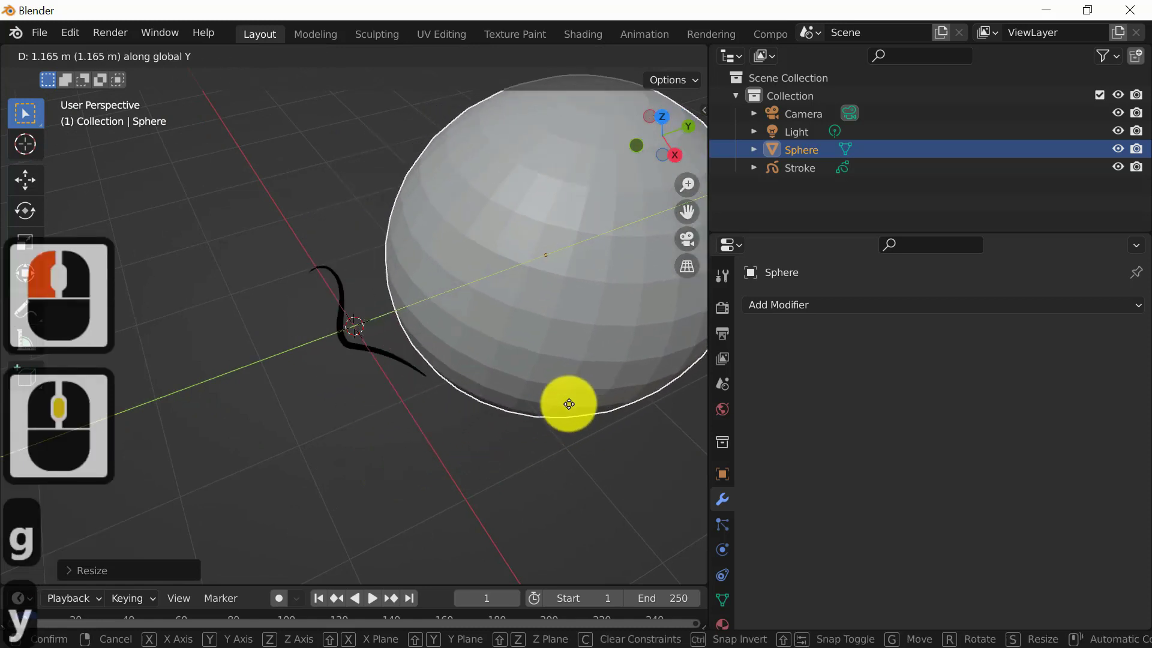
pyautogui.click(542, 414)
pyautogui.moveTo(543, 414)
pyautogui.mouseDown(button='middle')
pyautogui.moveTo(534, 446)
pyautogui.moveTo(609, 388)
pyautogui.moveTo(506, 408)
pyautogui.mouseUp(button='middle')
# Give the Stroke a Shrinkwrap modifier targeting the Sphere
pyautogui.click(376, 342)
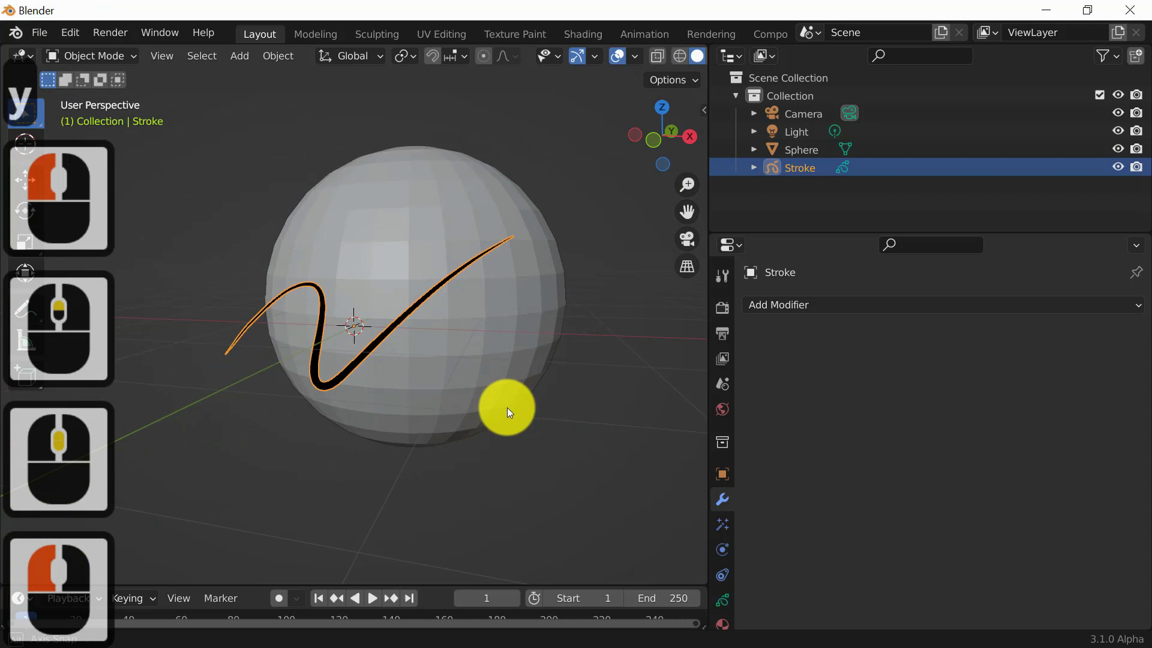
pyautogui.click(886, 307)
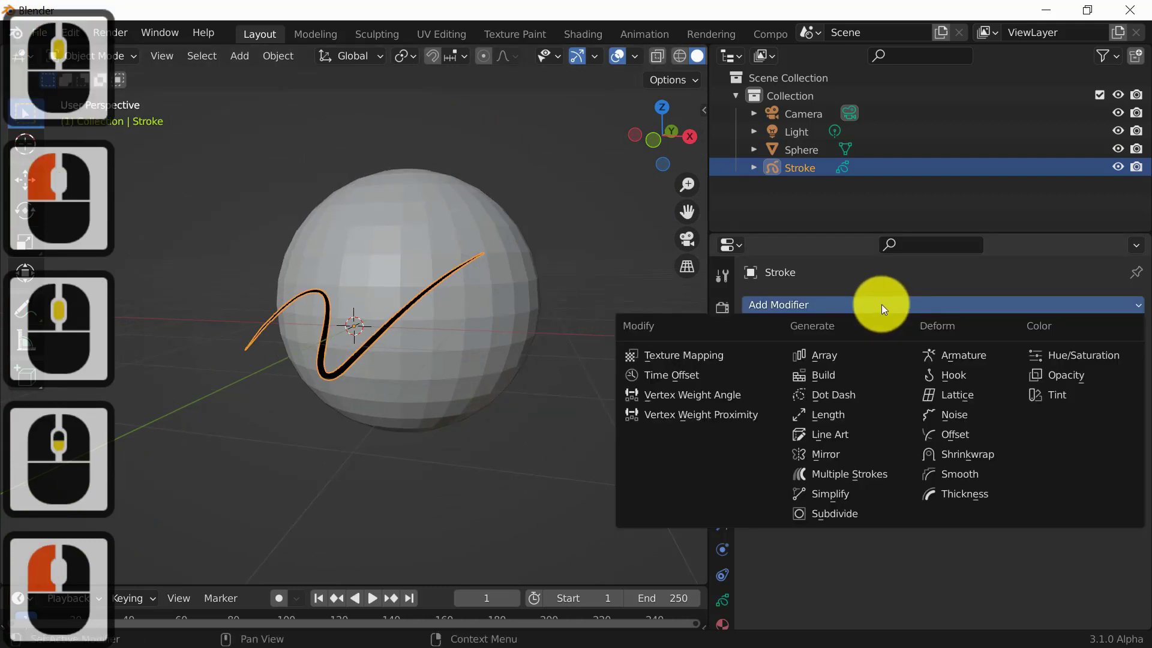
pyautogui.click(963, 453)
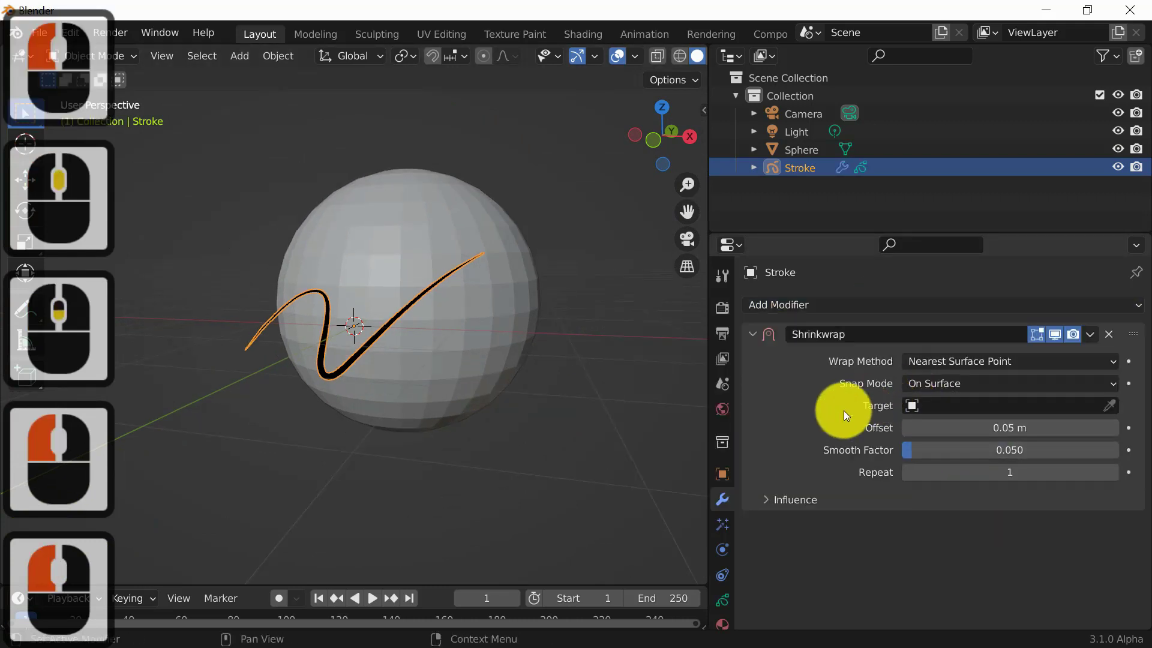
pyautogui.moveTo(438, 370); pyautogui.dragTo(375, 411, button='middle')
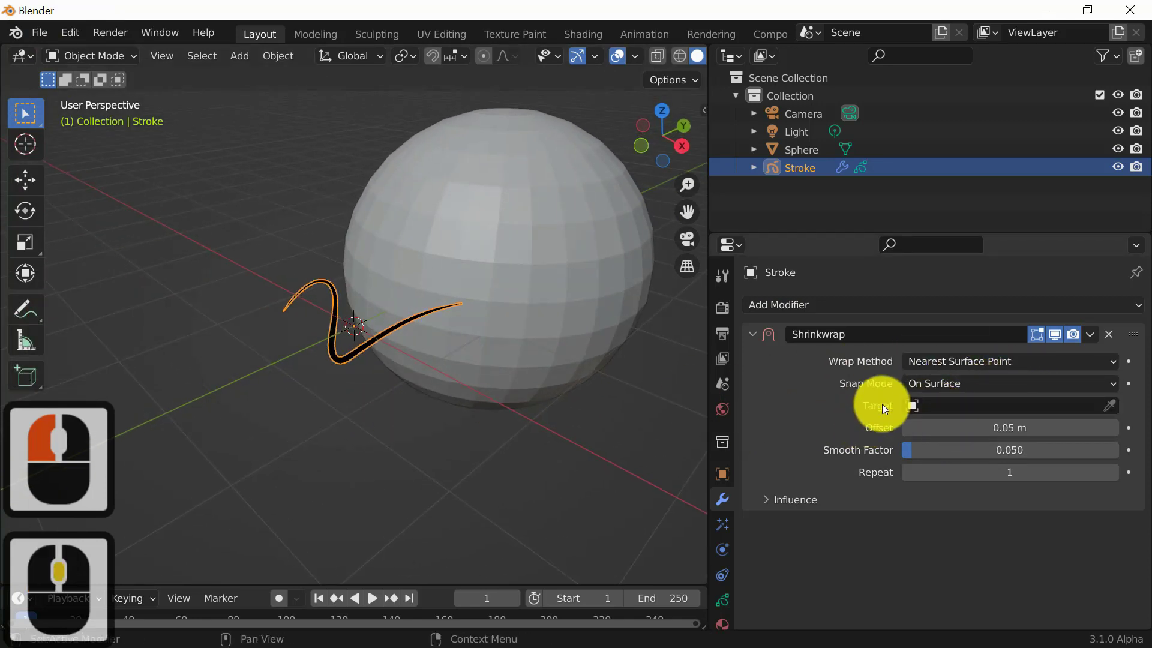
pyautogui.click(1109, 406)
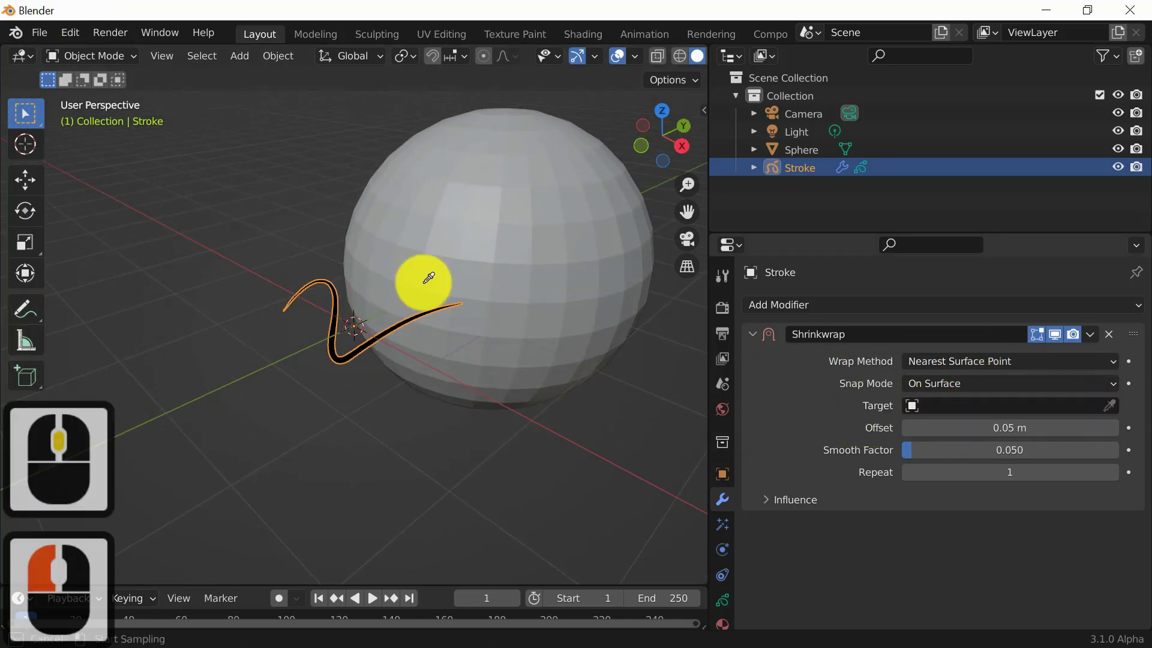
pyautogui.click(525, 245)
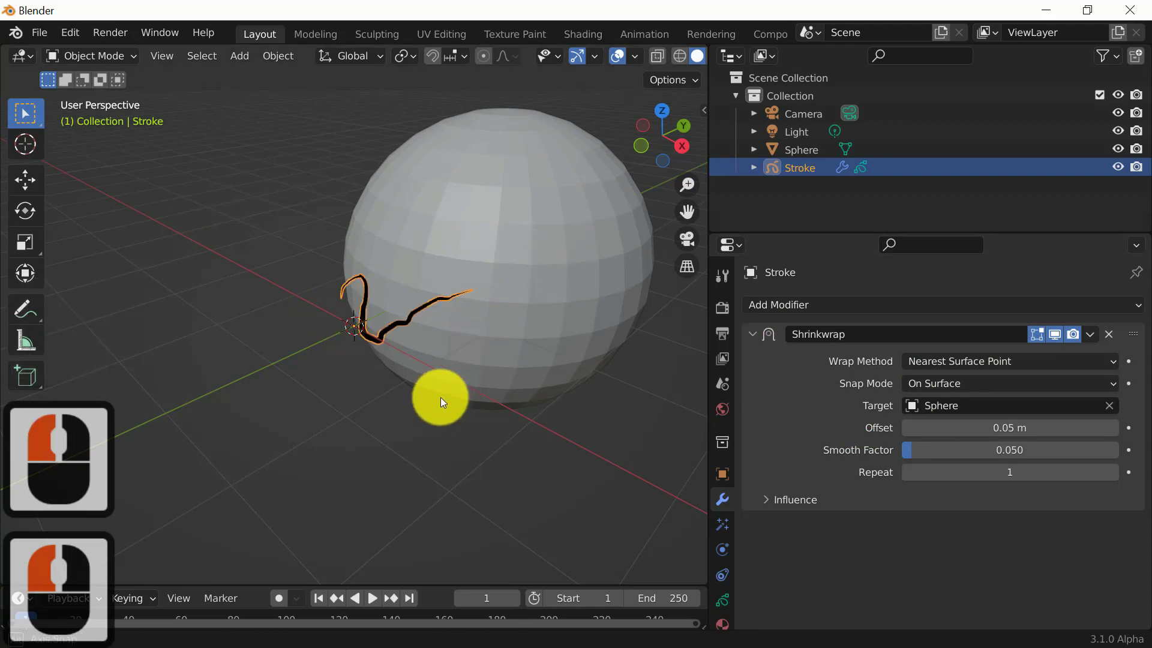
pyautogui.moveTo(442, 399)
pyautogui.mouseDown(button='middle')
pyautogui.moveTo(604, 319)
pyautogui.moveTo(524, 300)
pyautogui.moveTo(466, 329)
pyautogui.moveTo(477, 362)
pyautogui.moveTo(509, 350)
pyautogui.mouseUp(button='middle')
pyautogui.scroll(2, 473, 373)
pyautogui.moveTo(459, 387)
pyautogui.mouseDown(button='middle')
pyautogui.moveTo(406, 397)
pyautogui.moveTo(380, 459)
pyautogui.moveTo(449, 446)
pyautogui.moveTo(494, 366)
pyautogui.moveTo(477, 362)
pyautogui.moveTo(496, 348)
pyautogui.moveTo(467, 359)
pyautogui.mouseUp(button='middle')
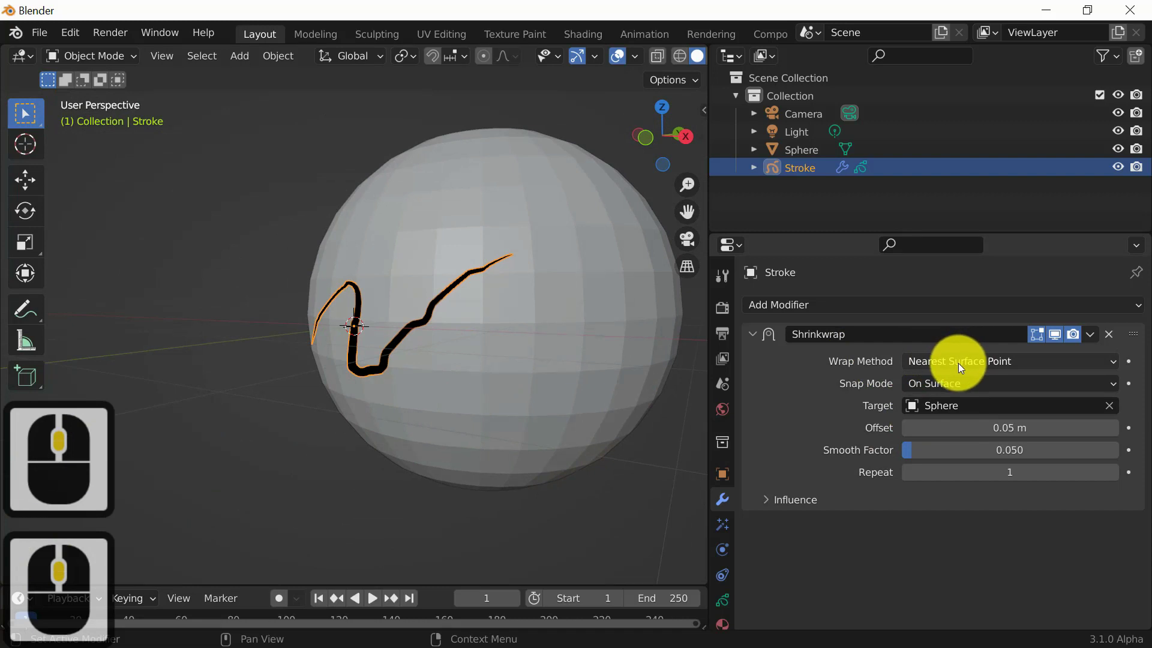
# Switch the Shrinkwrap wrap method to Target Normal Project and inspect the stroke on the sphere
pyautogui.click(984, 361)
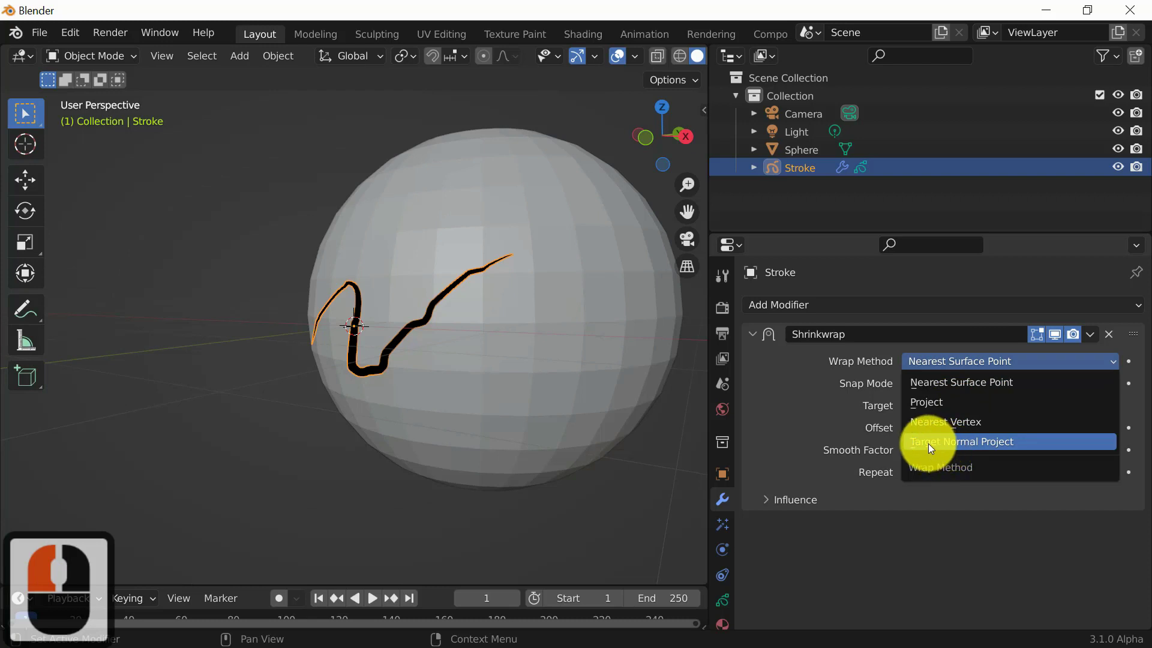
pyautogui.click(988, 444)
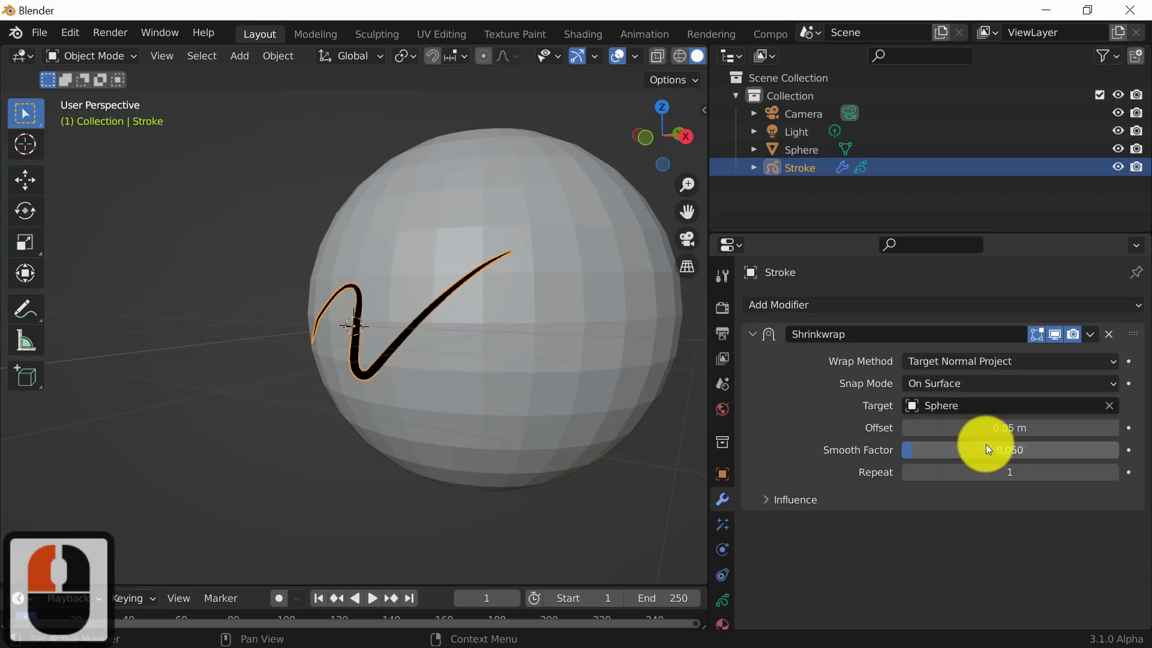
pyautogui.moveTo(412, 469)
pyautogui.mouseDown(button='middle')
pyautogui.moveTo(509, 468)
pyautogui.moveTo(620, 442)
pyautogui.moveTo(481, 377)
pyautogui.moveTo(423, 432)
pyautogui.mouseUp(button='middle')
pyautogui.scroll(5, 428, 434)
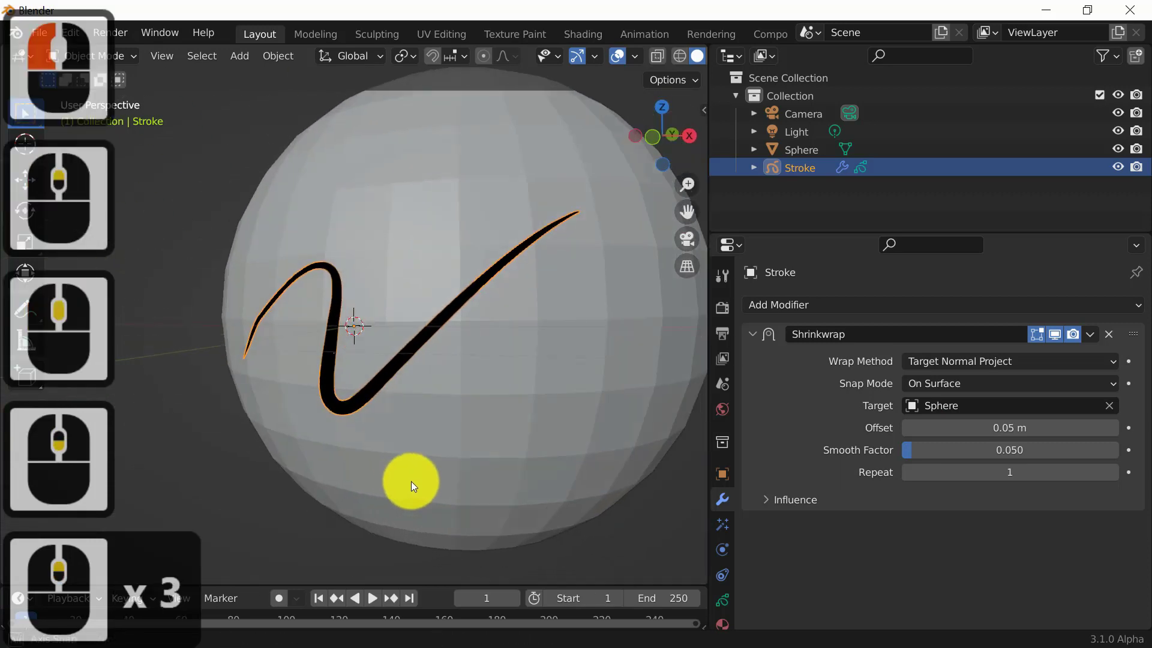
pyautogui.moveTo(413, 480)
pyautogui.mouseDown(button='middle')
pyautogui.moveTo(441, 493)
pyautogui.moveTo(375, 510)
pyautogui.moveTo(328, 502)
pyautogui.moveTo(342, 527)
pyautogui.mouseUp(button='middle')
pyautogui.scroll(-2, 442, 483)
pyautogui.moveTo(454, 470)
pyautogui.mouseDown(button='middle')
pyautogui.moveTo(442, 483)
pyautogui.moveTo(507, 466)
pyautogui.moveTo(463, 436)
pyautogui.moveTo(373, 421)
pyautogui.moveTo(457, 443)
pyautogui.moveTo(528, 436)
pyautogui.mouseUp(button='middle')
pyautogui.middleClick(528, 437)
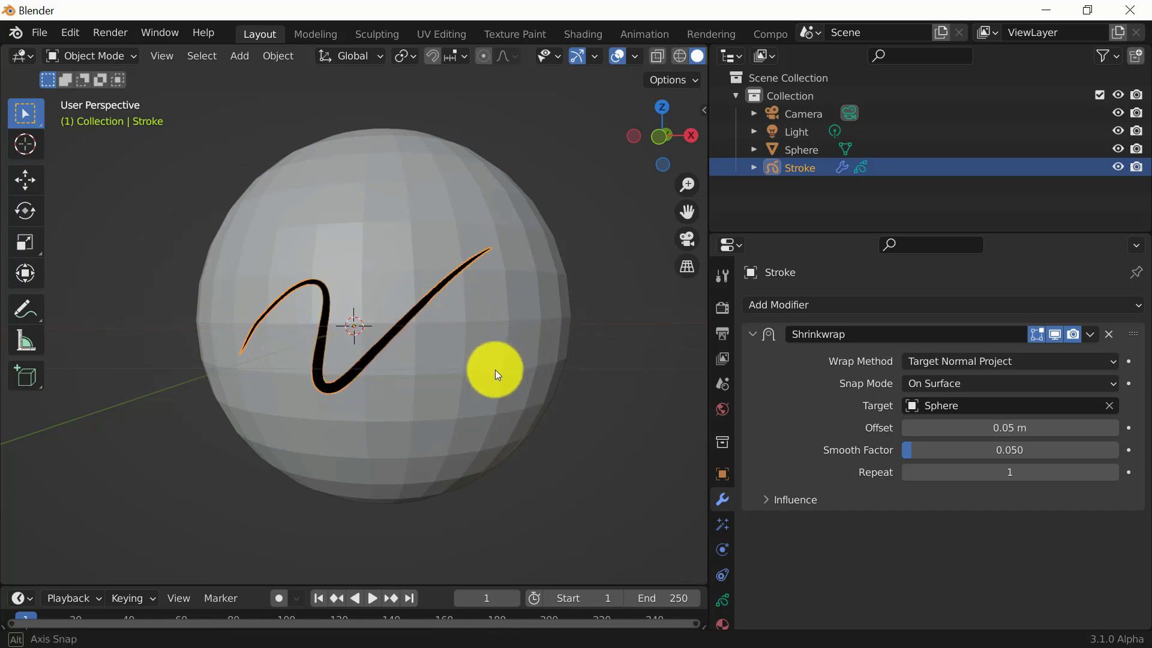
pyautogui.moveTo(495, 369)
pyautogui.mouseDown(button='middle')
pyautogui.moveTo(405, 429)
pyautogui.moveTo(359, 195)
pyautogui.mouseUp(button='middle')
pyautogui.moveTo(566, 290)
pyautogui.mouseDown(button='middle')
pyautogui.moveTo(507, 380)
pyautogui.moveTo(612, 313)
pyautogui.moveTo(507, 309)
pyautogui.mouseUp(button='middle')
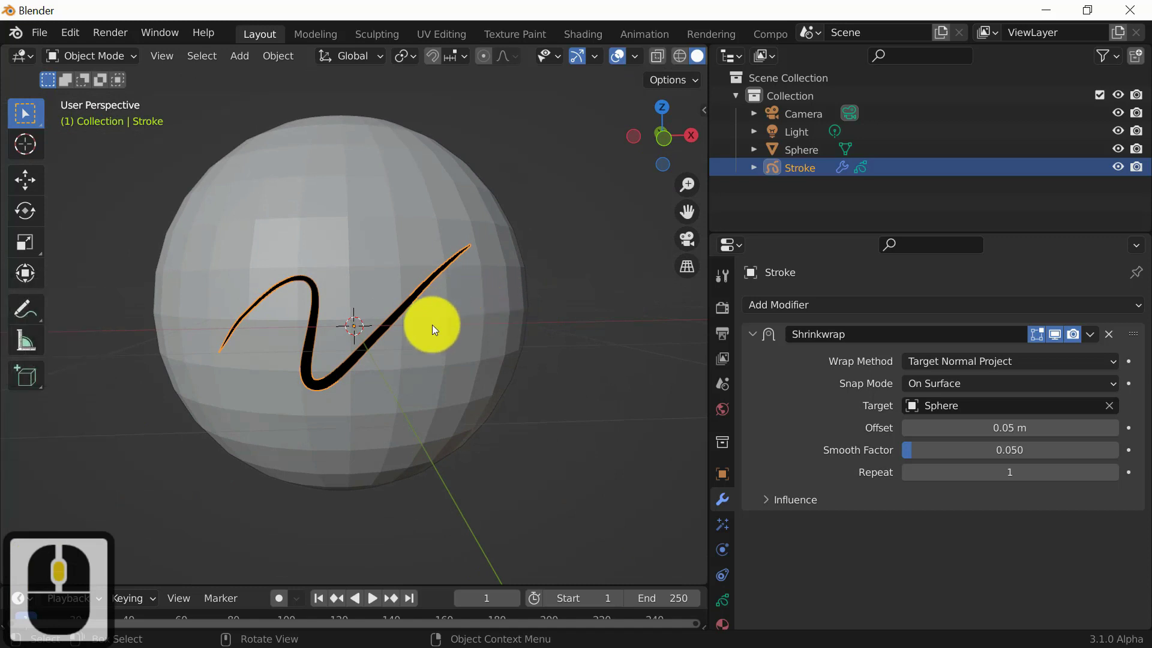
# Delete the Stroke and add a Suzanne monkey grease pencil object
pyautogui.press('x')
pyautogui.press('d')
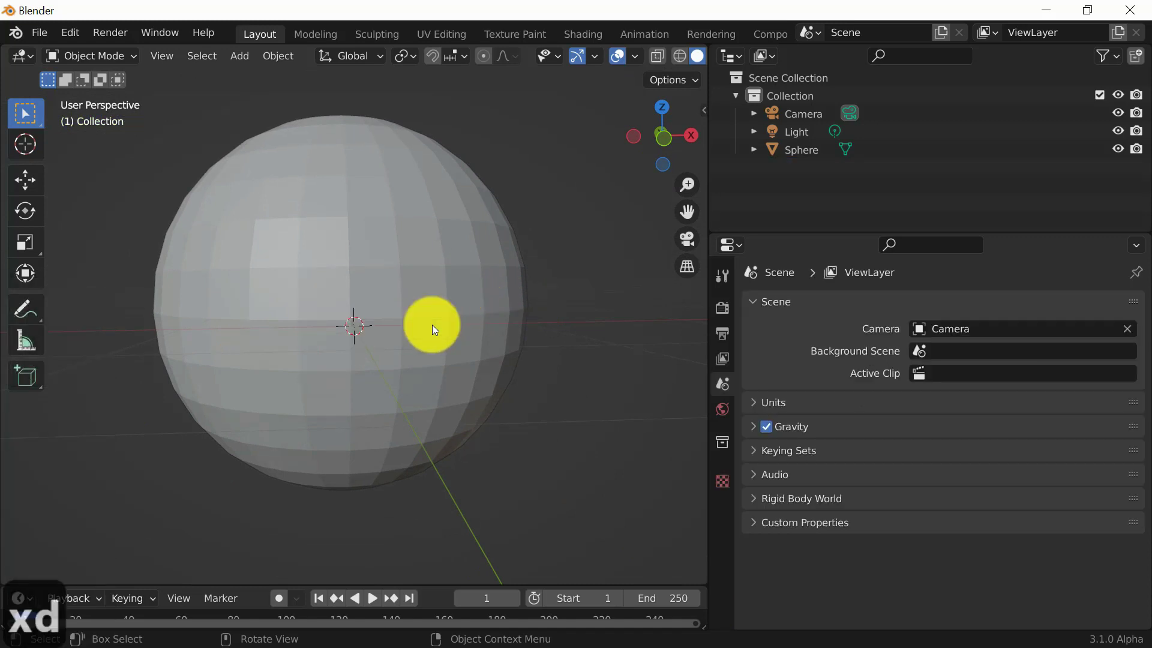
pyautogui.hotkey('shift', 'a')
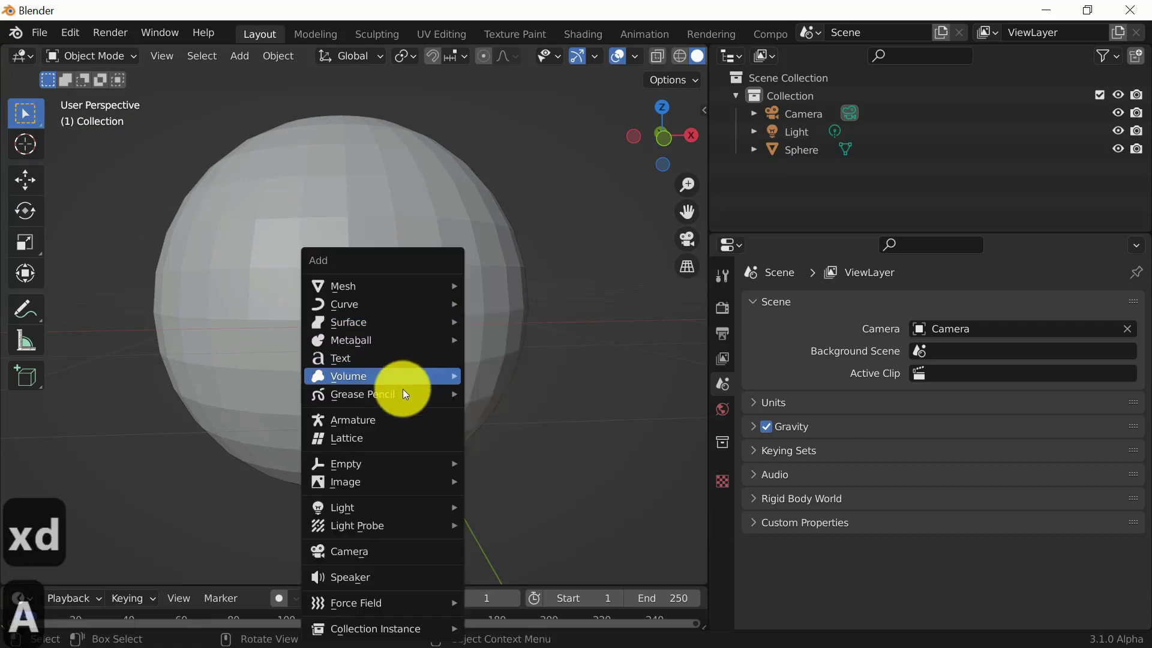
pyautogui.moveTo(401, 396)
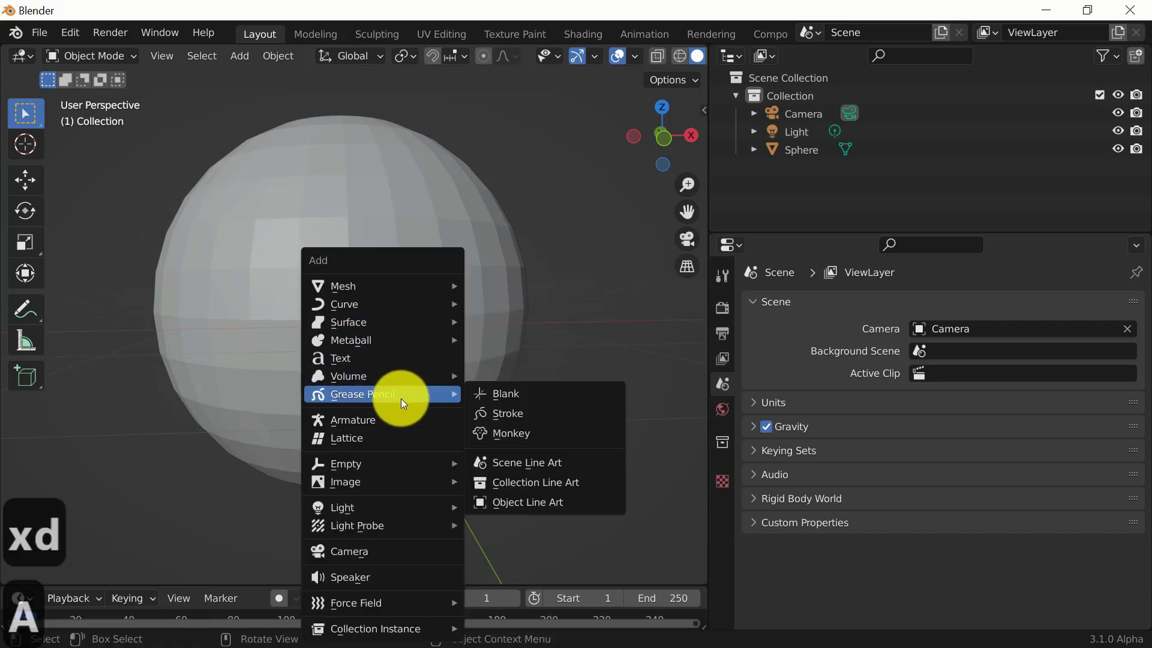
pyautogui.click(502, 433)
pyautogui.moveTo(574, 416); pyautogui.dragTo(475, 435, button='middle')
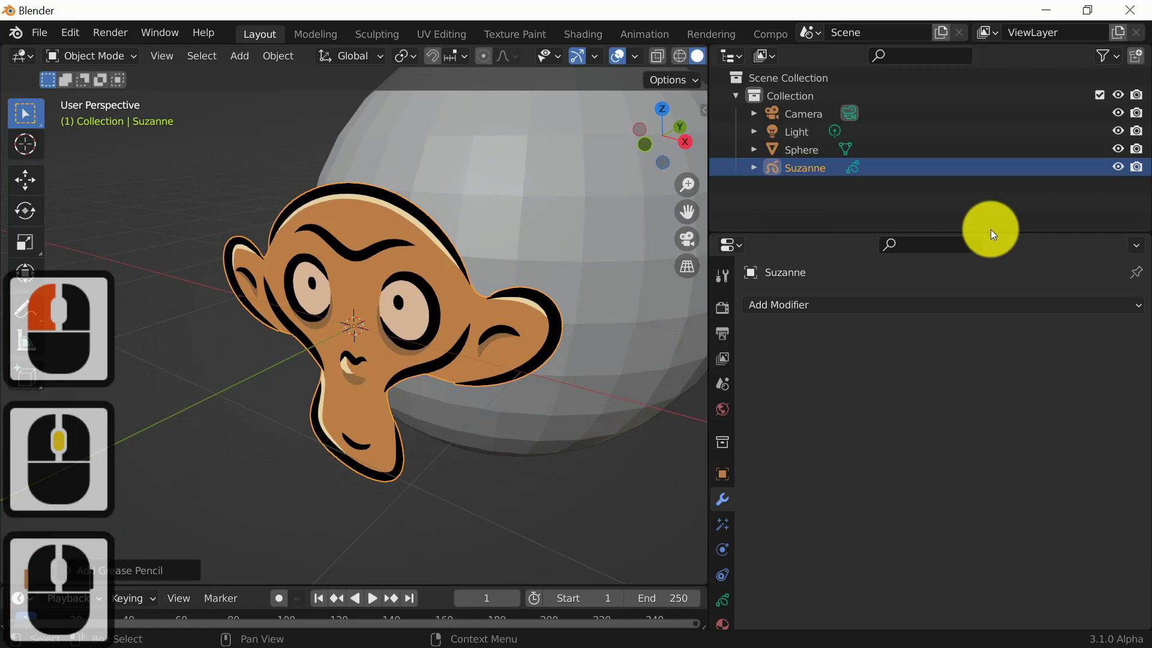
# Shrinkwrap Suzanne onto the Sphere using the Target Normal Project wrap method
pyautogui.click(811, 307)
pyautogui.click(952, 440)
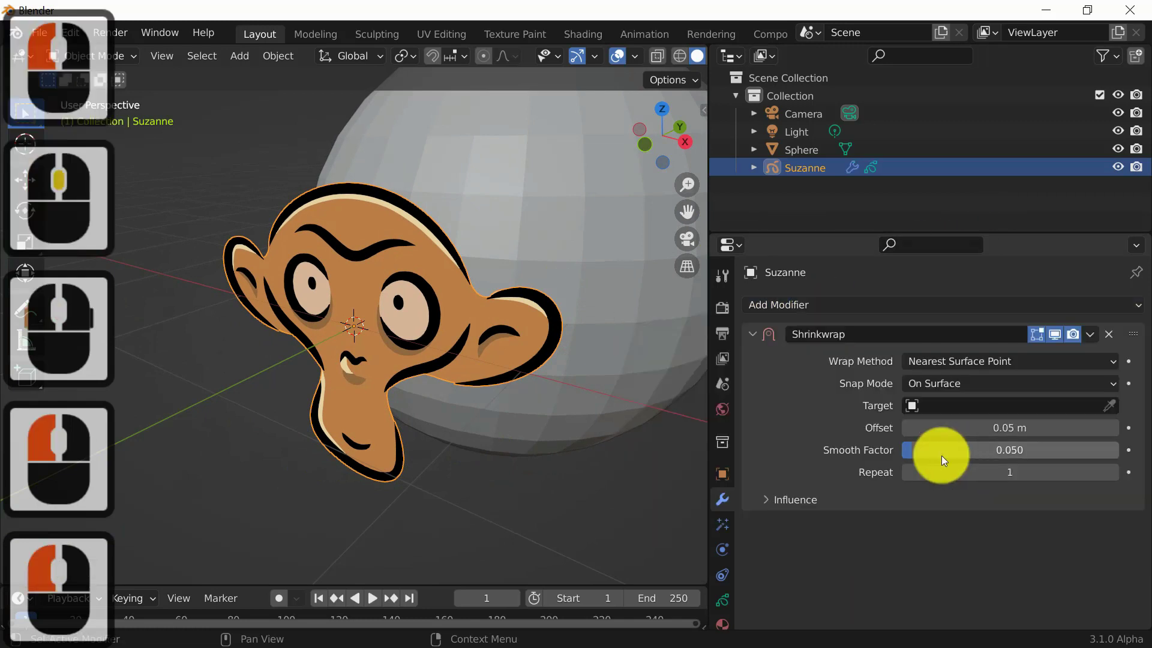
pyautogui.click(1109, 405)
pyautogui.click(546, 192)
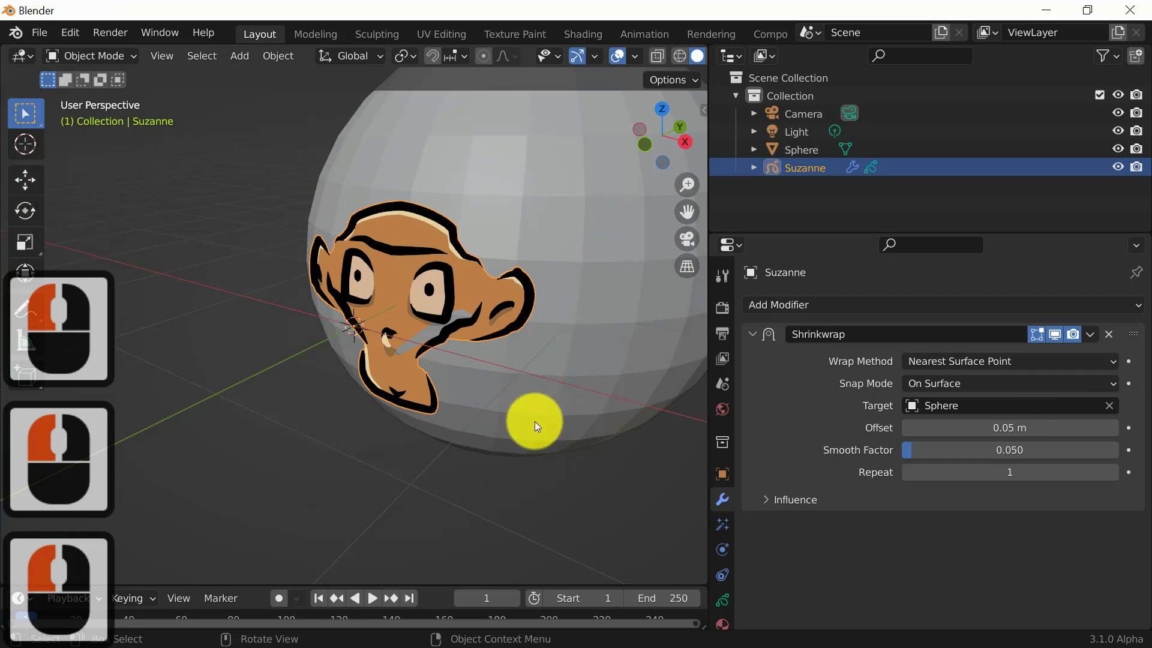
pyautogui.moveTo(532, 419); pyautogui.dragTo(589, 377, button='middle')
pyautogui.click(948, 358)
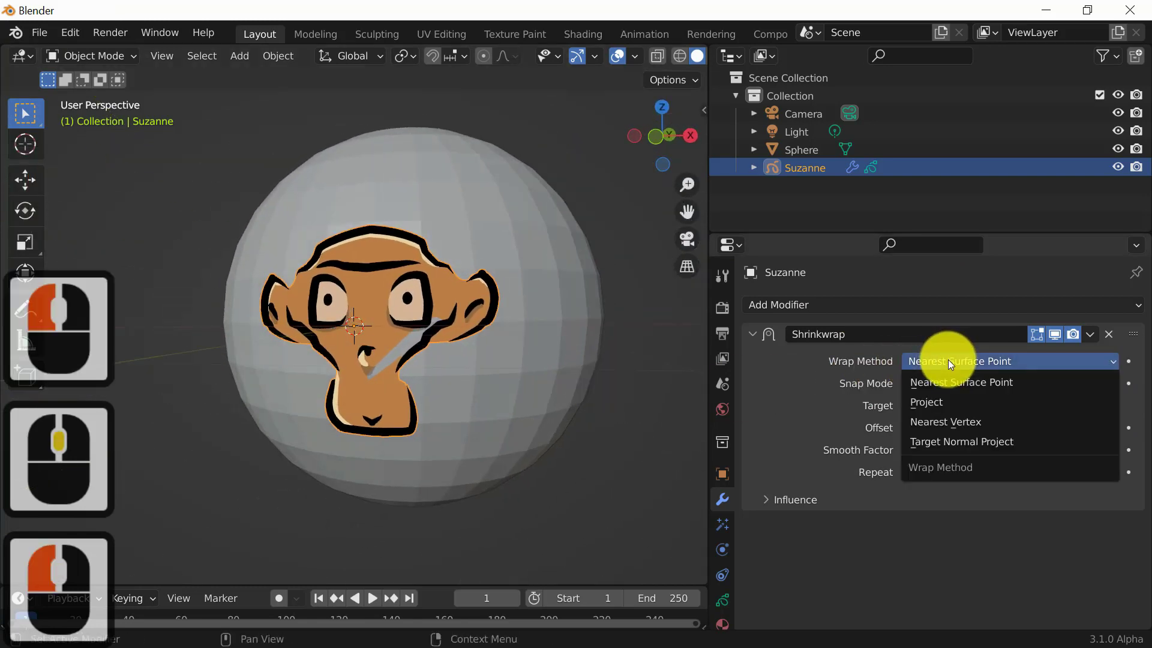
pyautogui.click(955, 443)
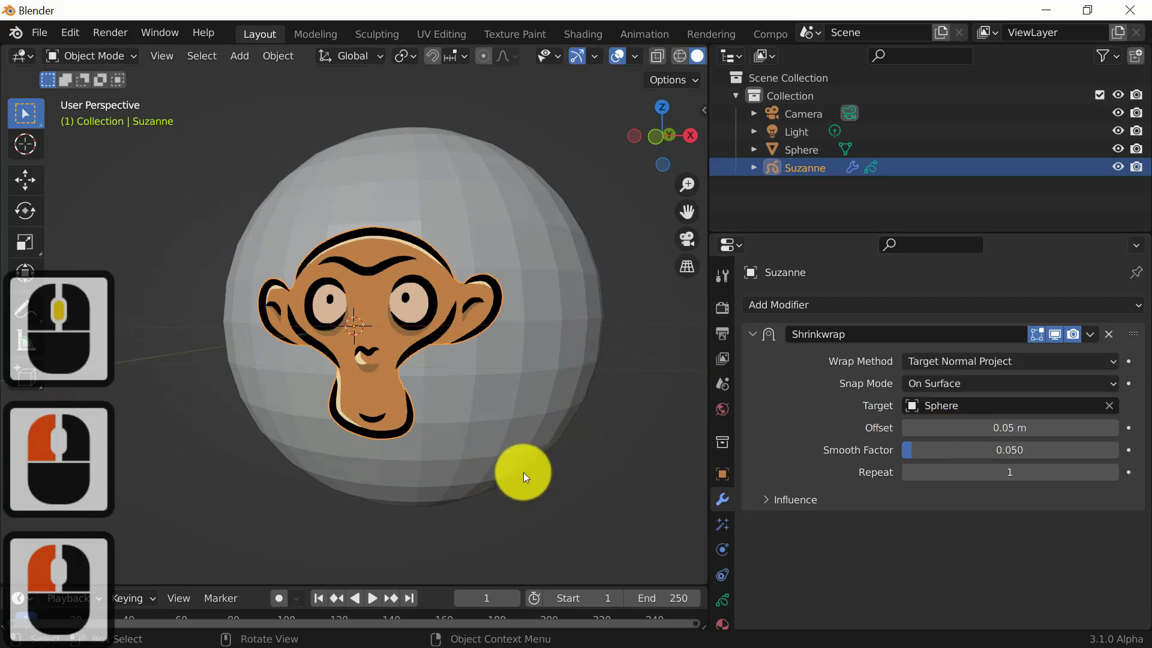
pyautogui.moveTo(523, 473); pyautogui.dragTo(455, 530, button='middle')
# Delete the old sphere and add a new UV Sphere
pyautogui.click(621, 257)
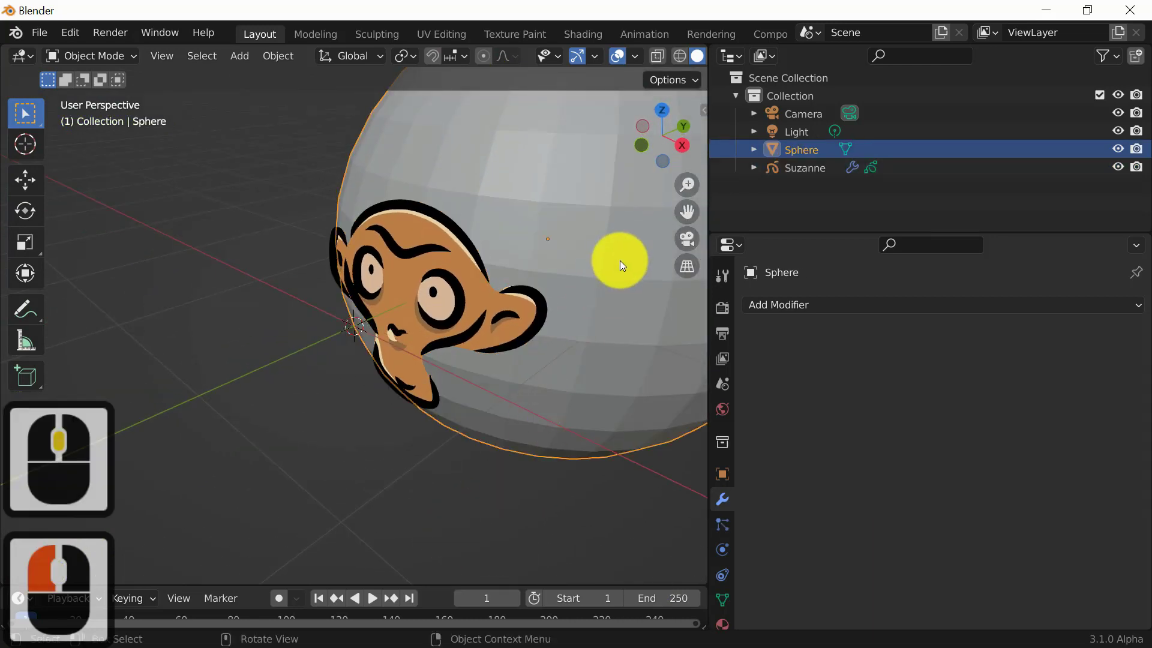
pyautogui.press('x')
pyautogui.press('d')
pyautogui.hotkey('shift', 'a')
pyautogui.moveTo(620, 261)
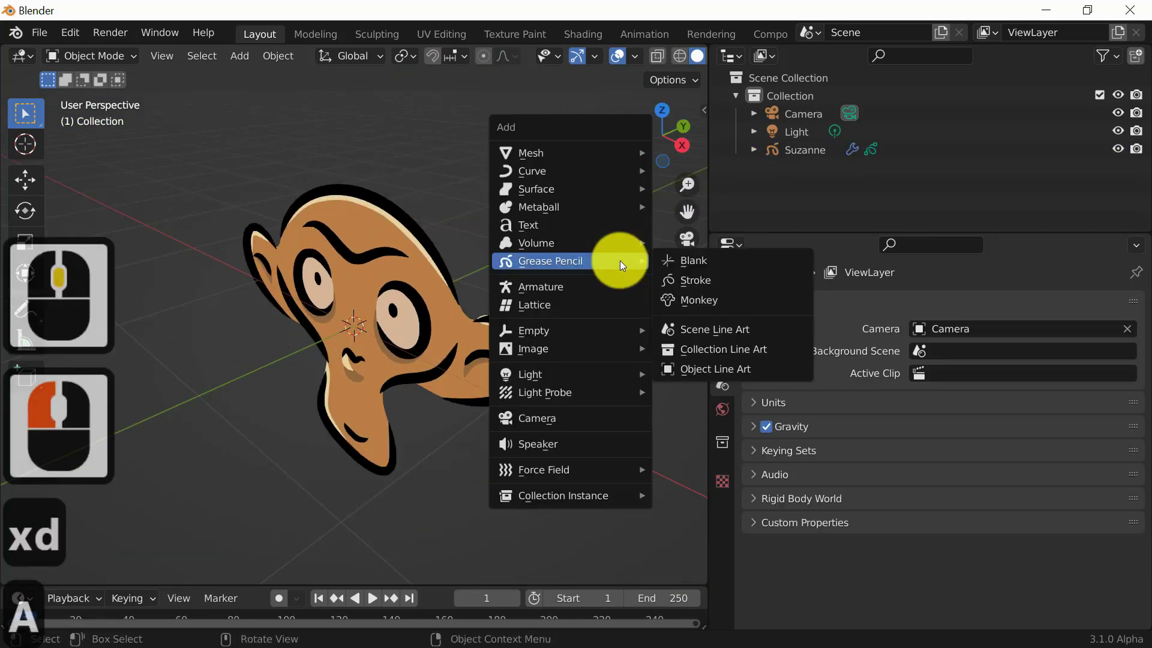
pyautogui.moveTo(566, 171)
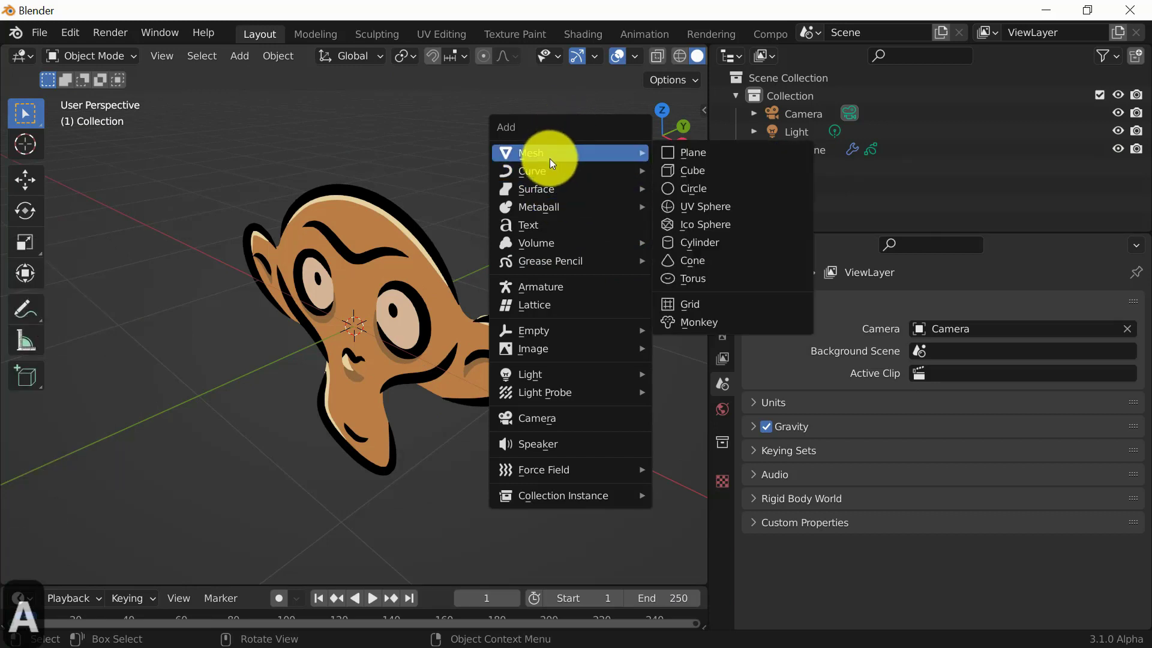
pyautogui.click(696, 207)
# Move the new sphere along the Y axis beside Suzanne, then select Suzanne
pyautogui.press('g')
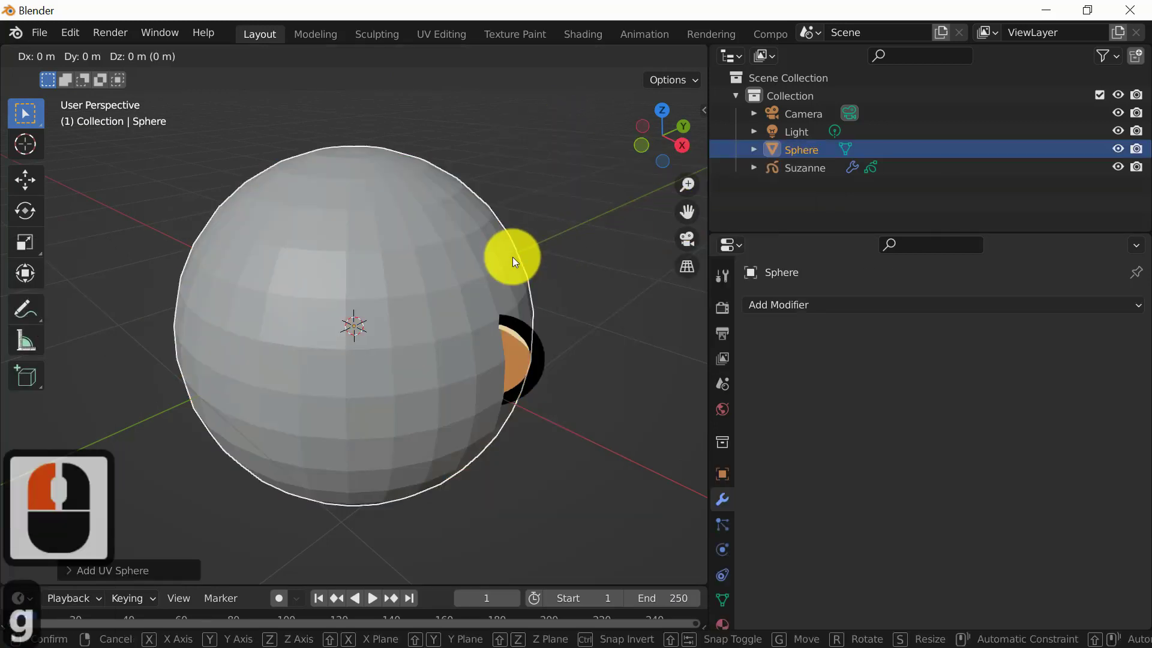
pyautogui.press('y')
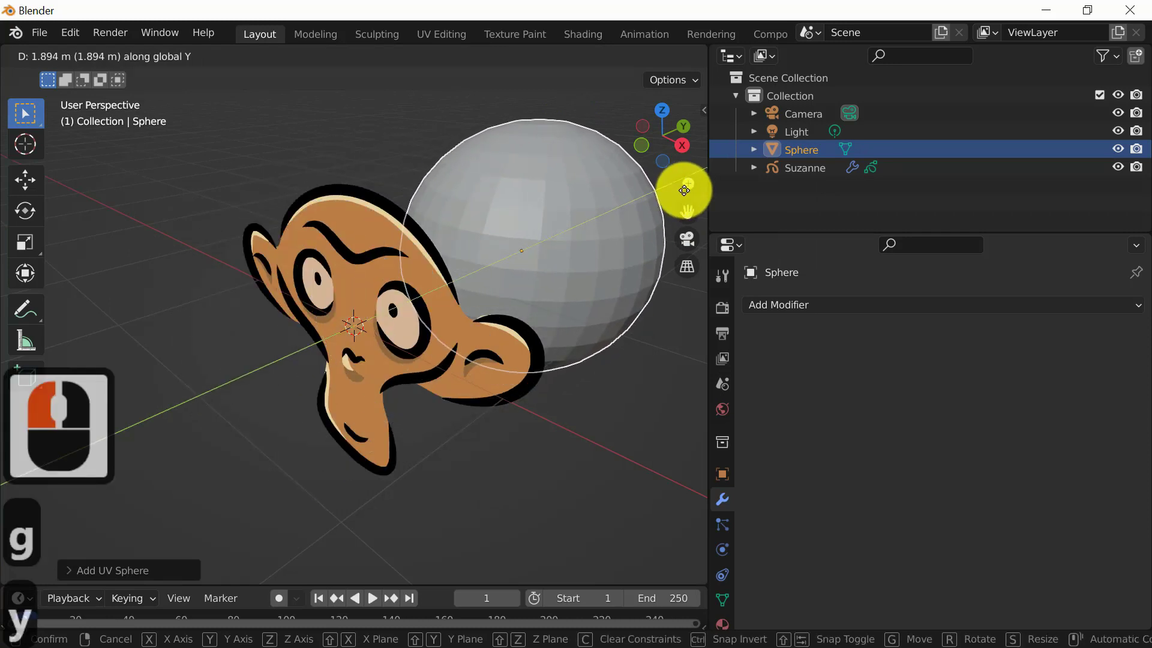
pyautogui.click(680, 187)
pyautogui.moveTo(431, 301); pyautogui.dragTo(548, 272, button='middle')
pyautogui.press('g')
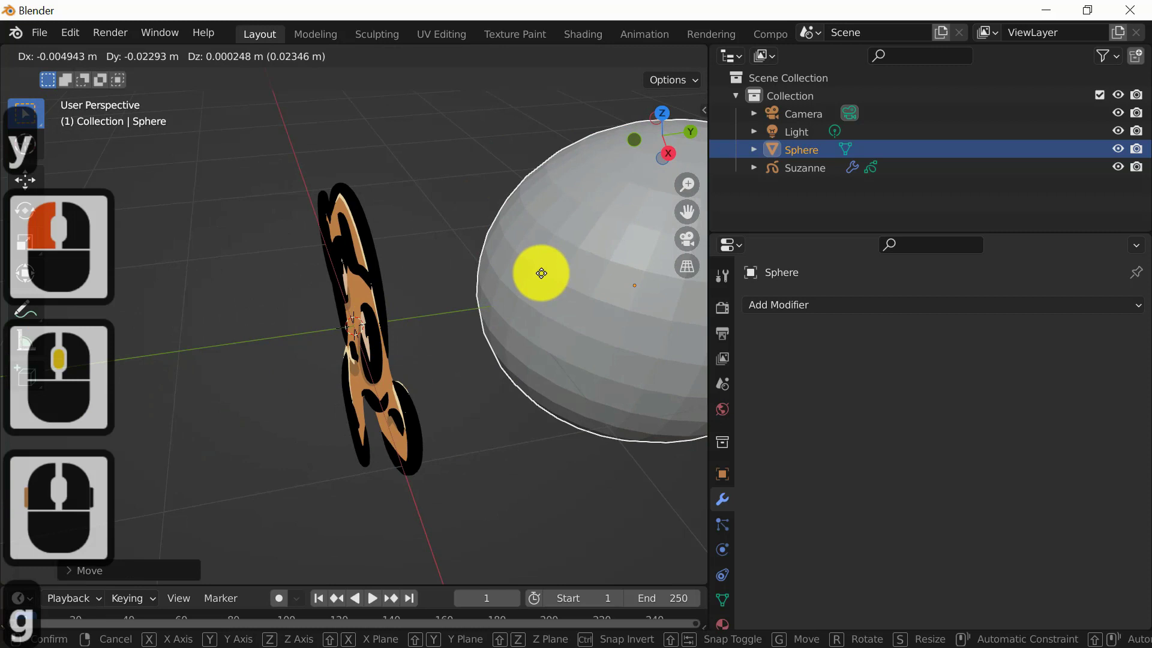
pyautogui.press('y')
pyautogui.click(488, 280)
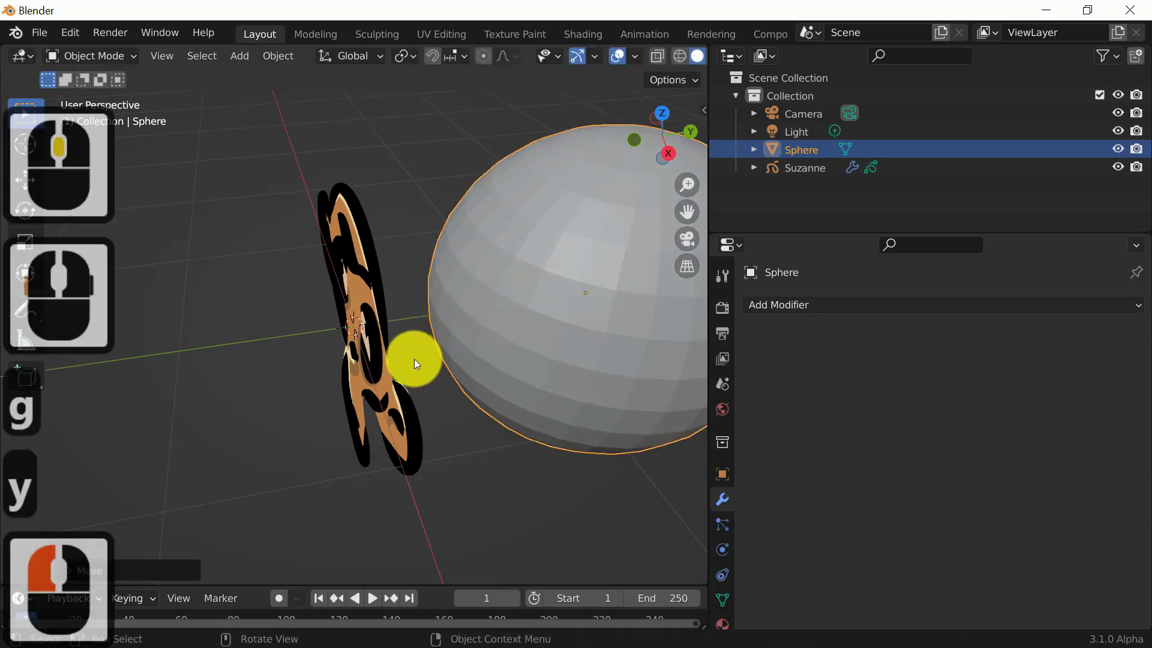
pyautogui.click(386, 378)
# Pick the new Sphere as the Shrinkwrap Target with the eyedropper and view the wrapped monkey
pyautogui.moveTo(468, 455); pyautogui.dragTo(532, 399, button='middle')
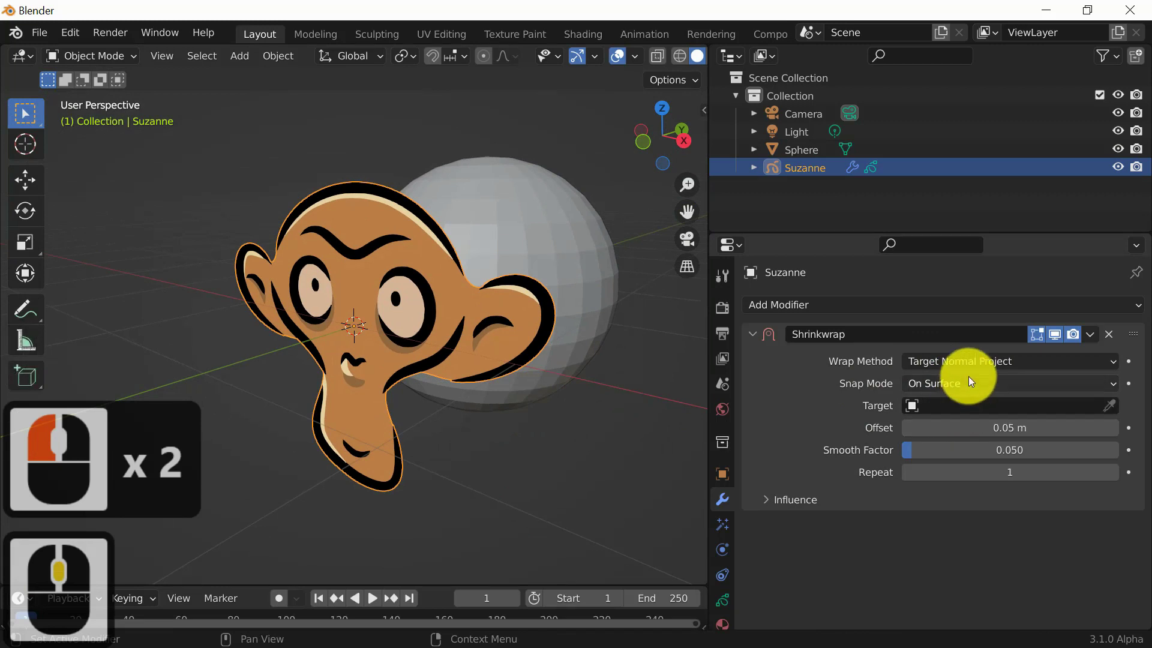
pyautogui.click(1102, 405)
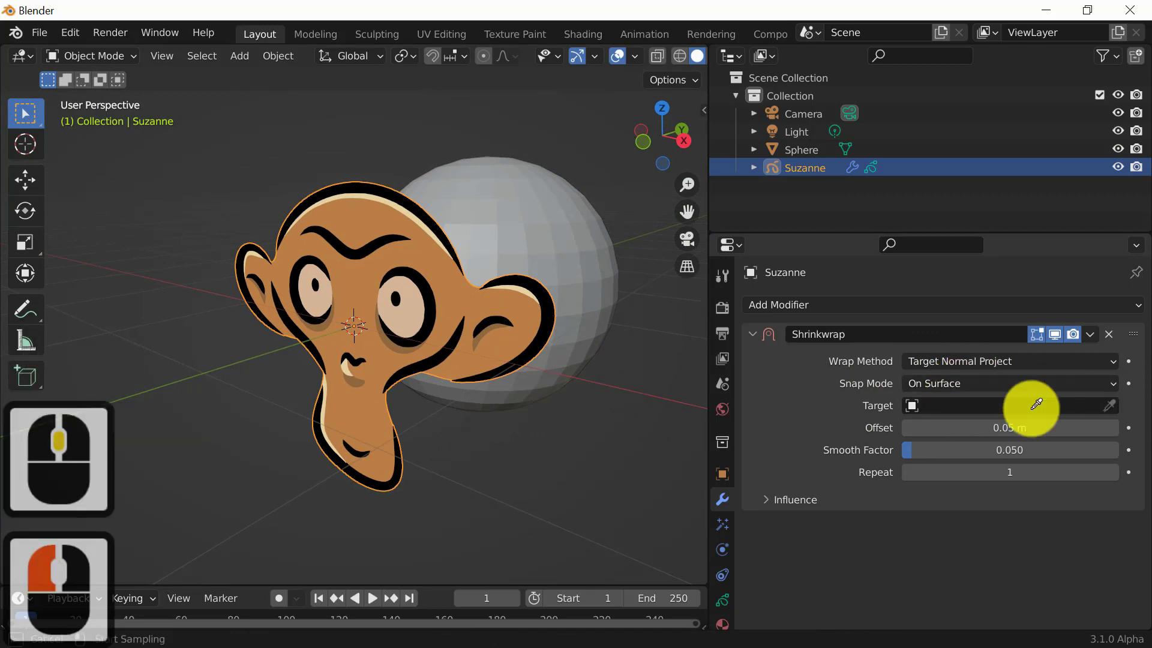
pyautogui.click(571, 275)
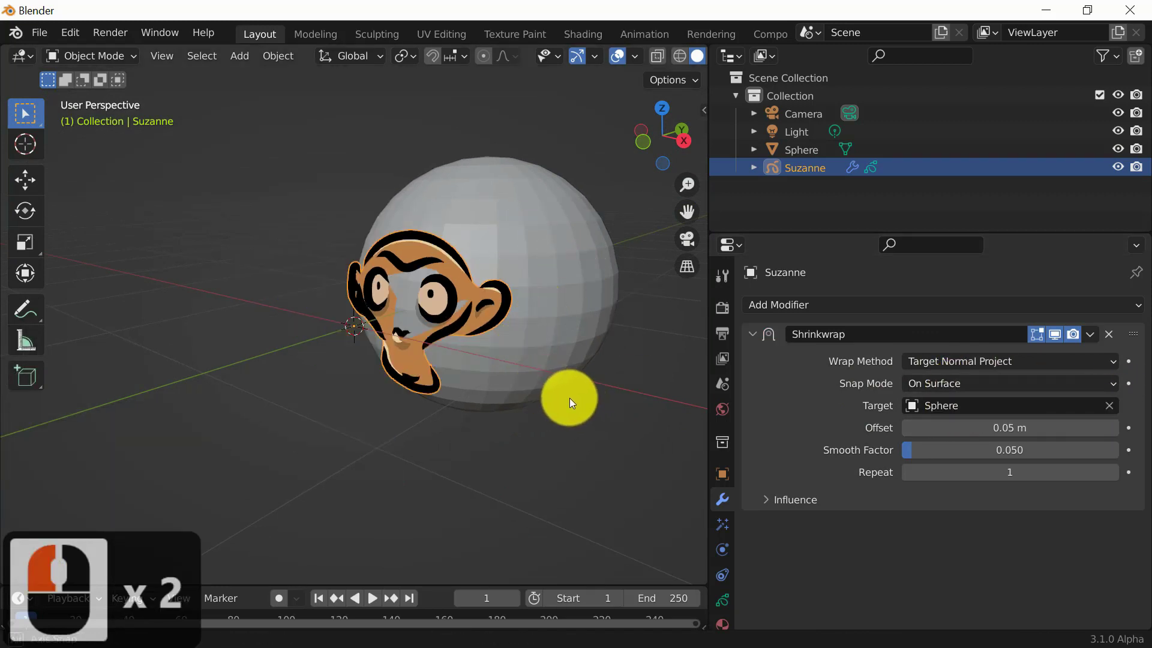
pyautogui.moveTo(571, 399); pyautogui.dragTo(645, 340, button='middle')
pyautogui.scroll(3, 461, 369)
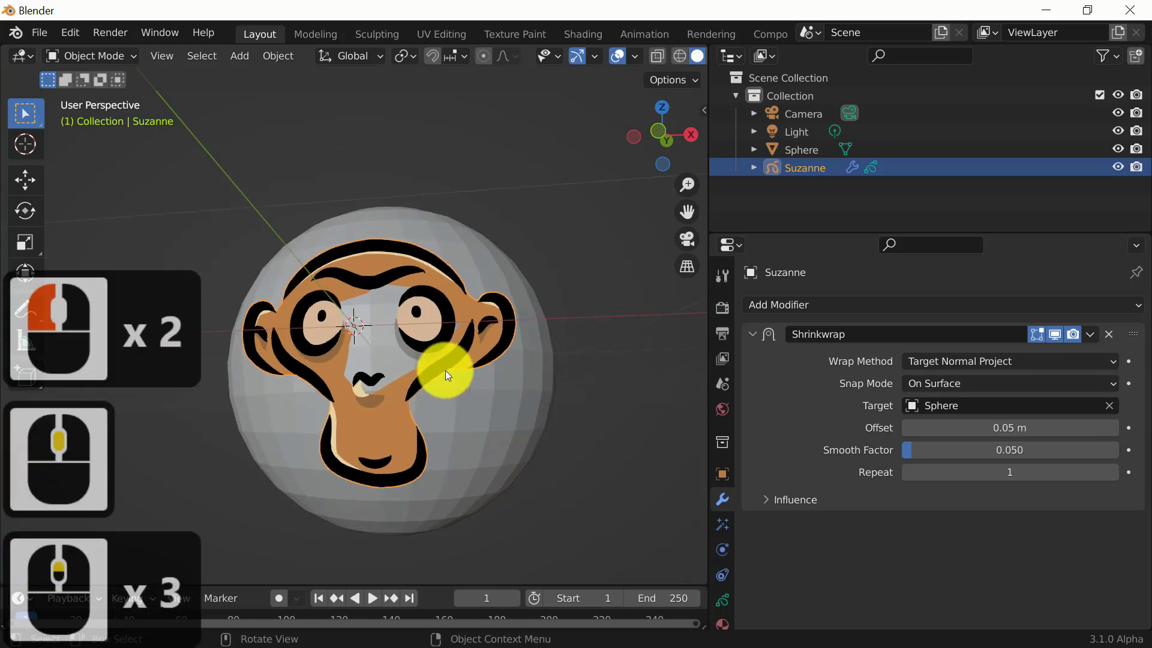
# Orbit around Suzanne on the sphere to inspect the wrap, then bring Firefox over Blender
pyautogui.moveTo(445, 369); pyautogui.dragTo(414, 279, button='middle')
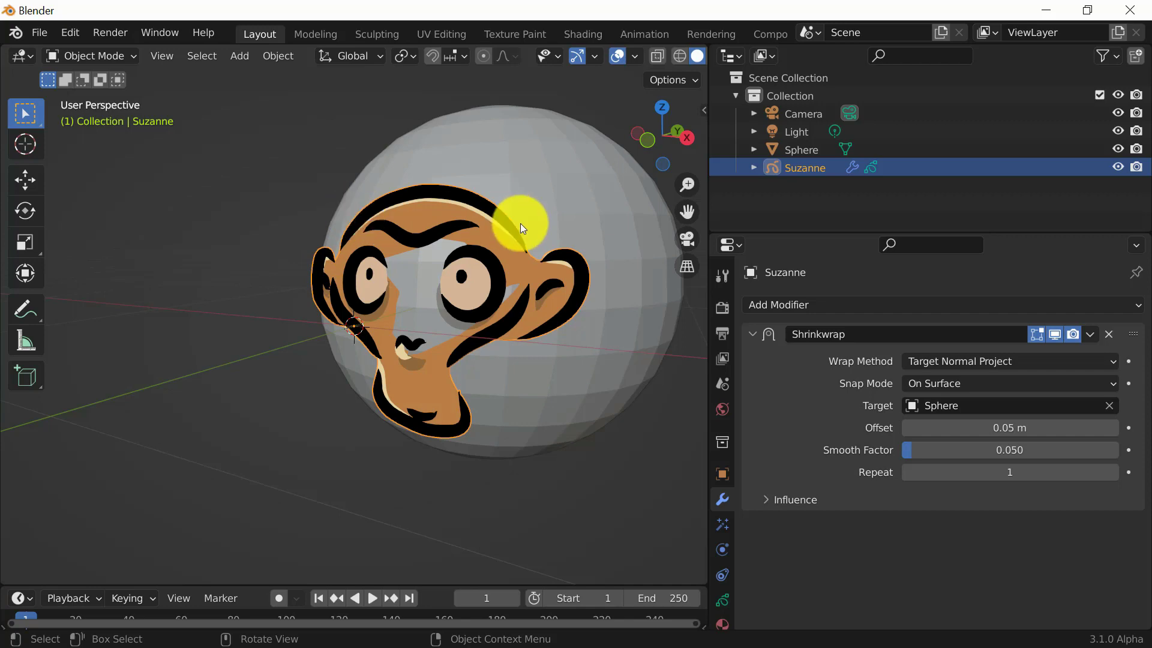
pyautogui.moveTo(508, 333); pyautogui.dragTo(434, 408, button='middle')
pyautogui.moveTo(527, 308); pyautogui.dragTo(626, 291, button='middle')
pyautogui.scroll(4, 423, 361)
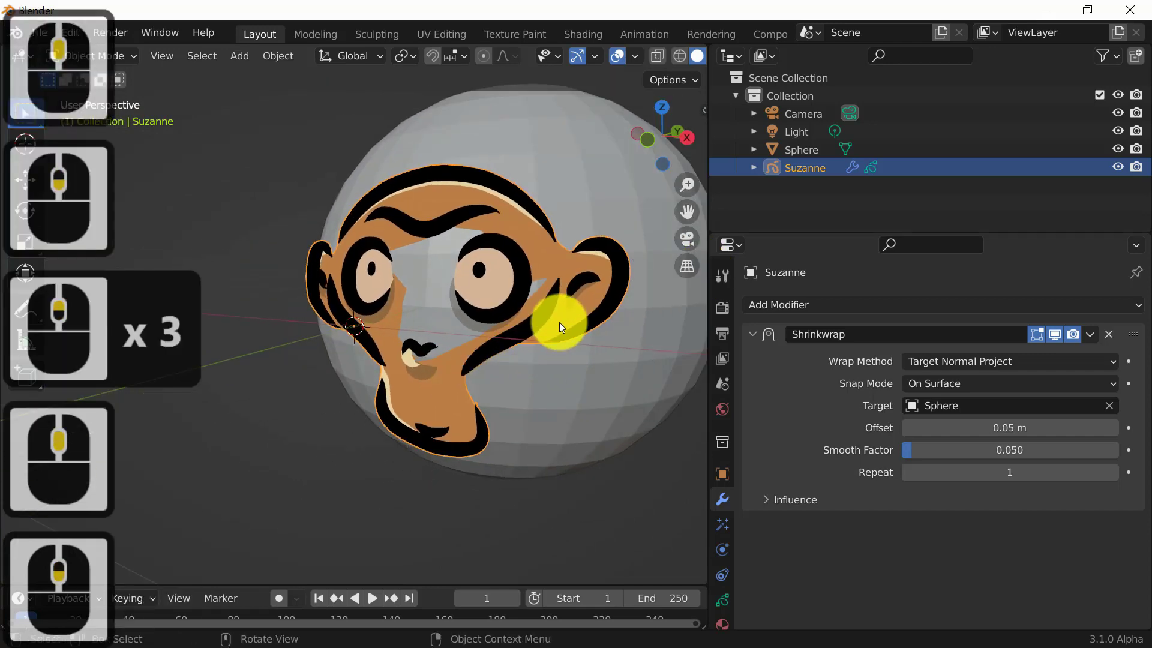
pyautogui.moveTo(559, 322)
pyautogui.mouseDown(button='middle')
pyautogui.moveTo(599, 331)
pyautogui.moveTo(554, 329)
pyautogui.mouseUp(button='middle')
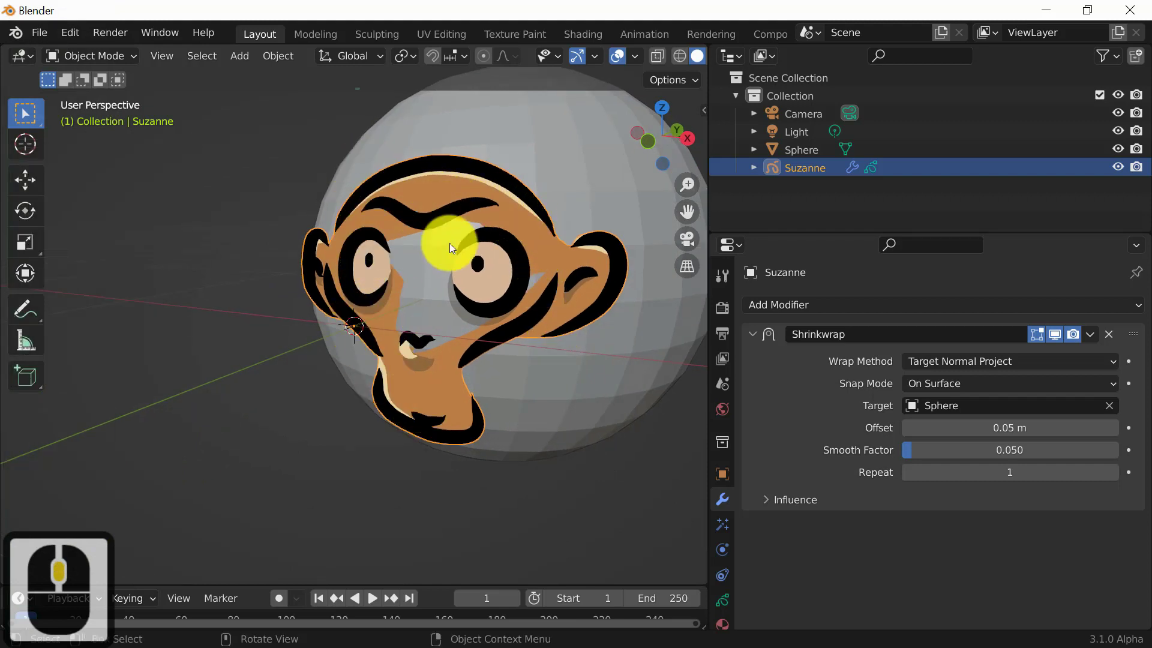
pyautogui.moveTo(549, 326); pyautogui.dragTo(470, 365, button='middle')
pyautogui.moveTo(559, 356); pyautogui.dragTo(447, 218, button='middle')
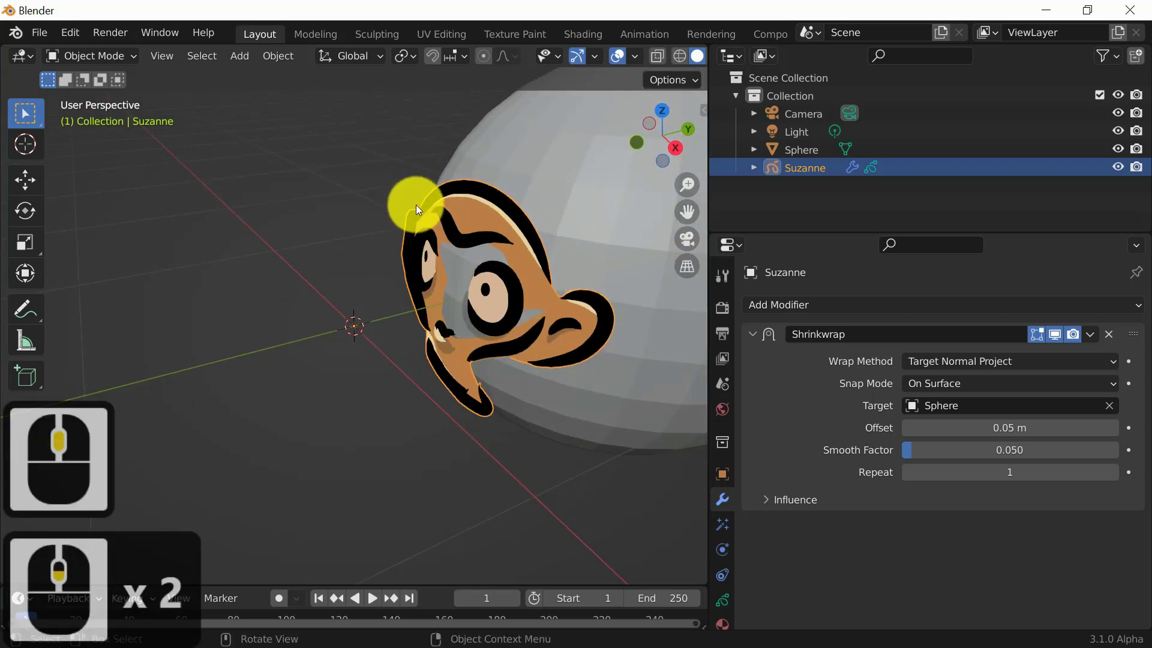
pyautogui.moveTo(456, 445); pyautogui.dragTo(568, 251, button='middle')
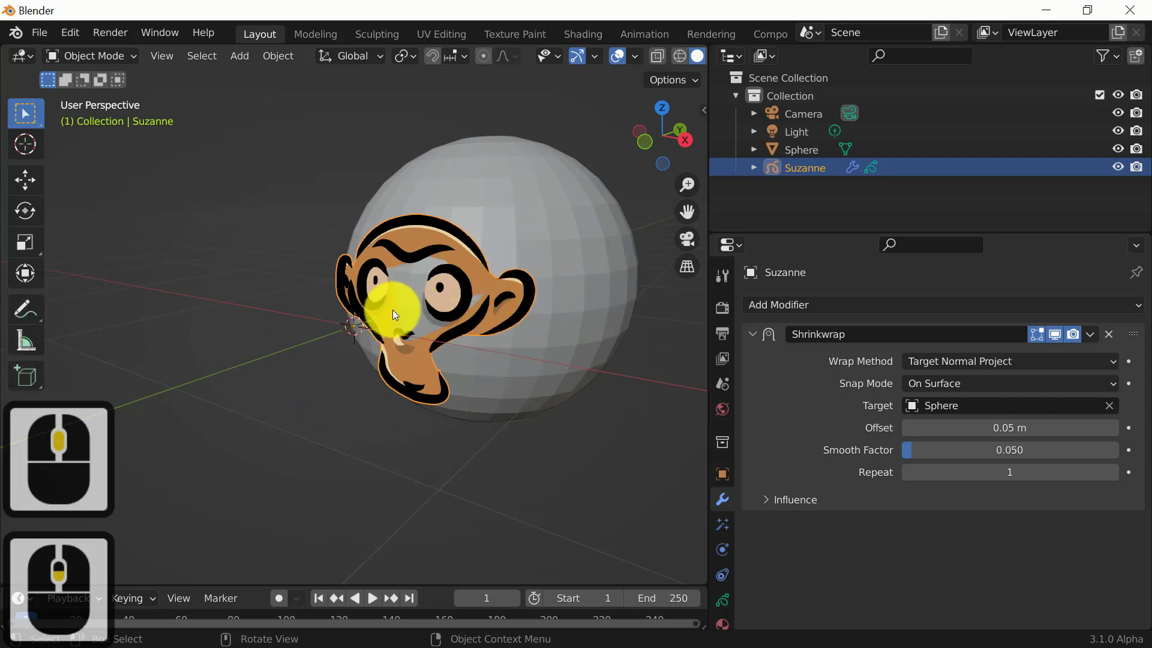
pyautogui.moveTo(453, 464); pyautogui.dragTo(521, 456, button='middle')
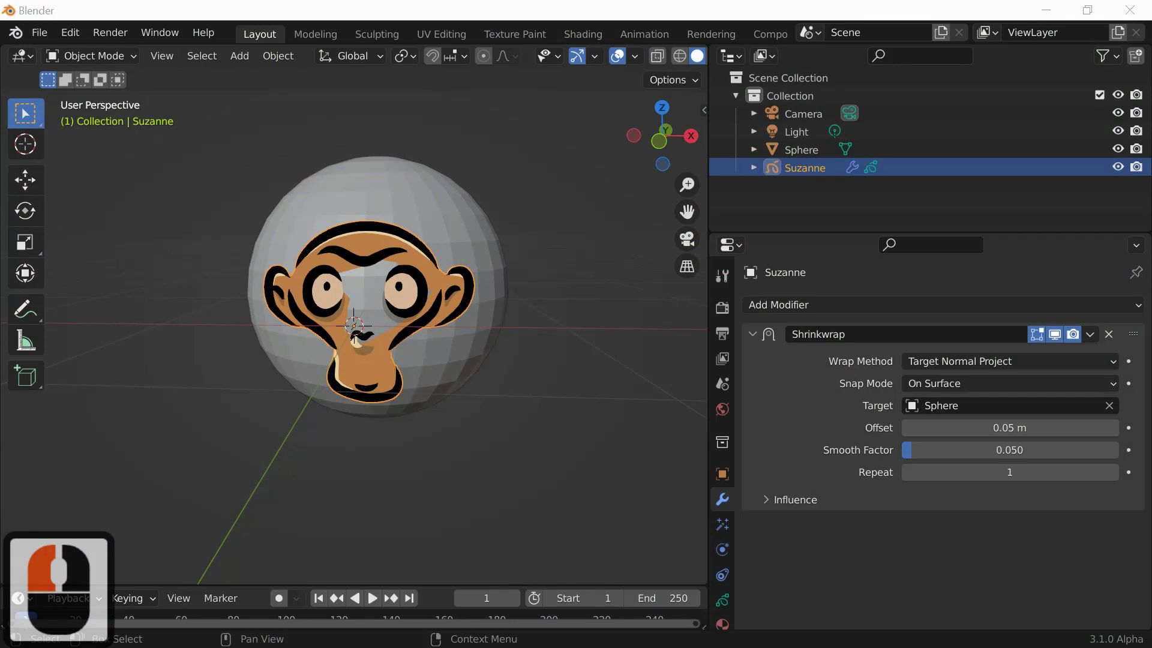
pyautogui.moveTo(0, 207); pyautogui.dragTo(969, 73)
# Scroll the T93220 page past Assigned To, Tags and Subscribers to the Description
pyautogui.scroll(14, 754, 307)
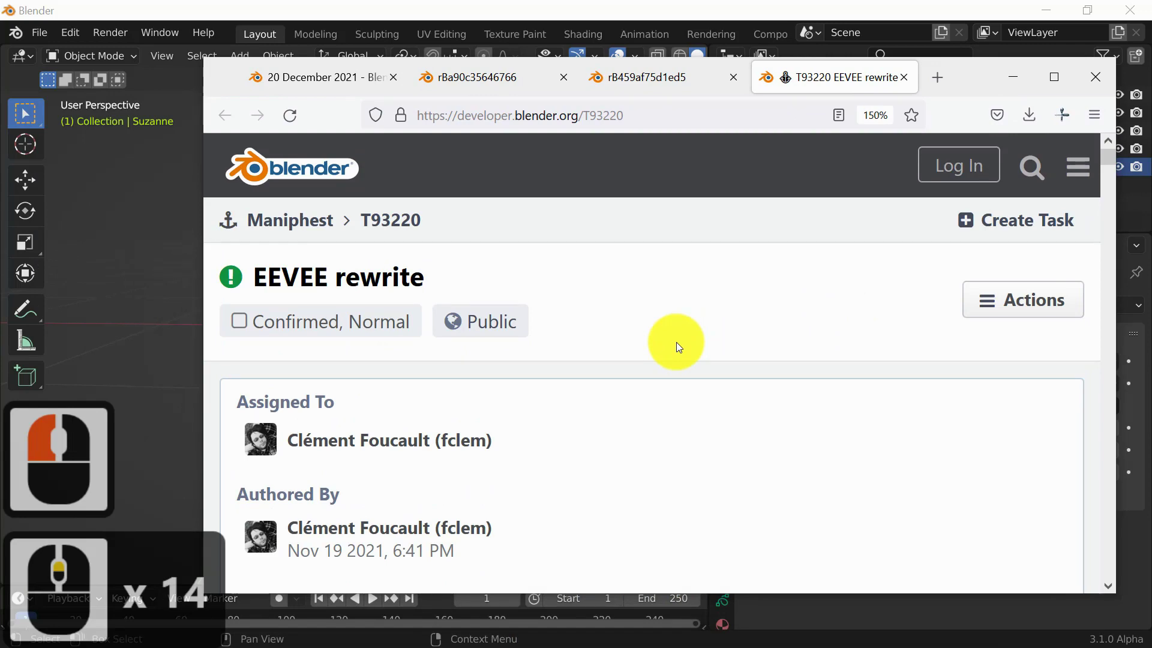
pyautogui.scroll(-2, 732, 310)
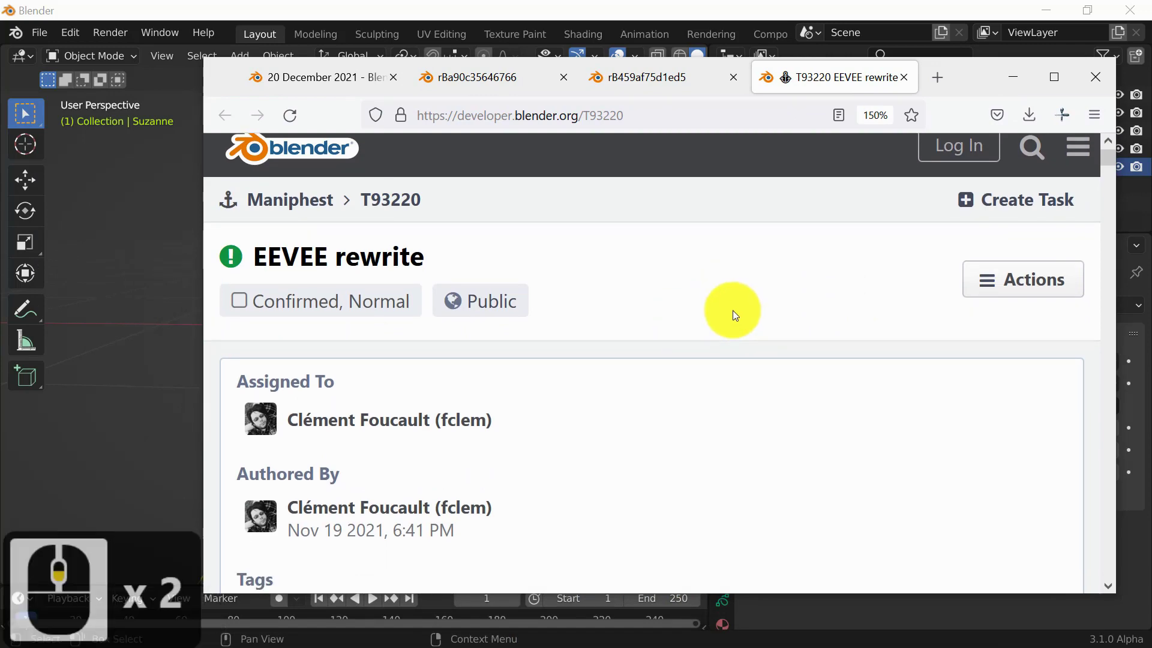
pyautogui.scroll(-2, 736, 315)
pyautogui.scroll(5, 736, 314)
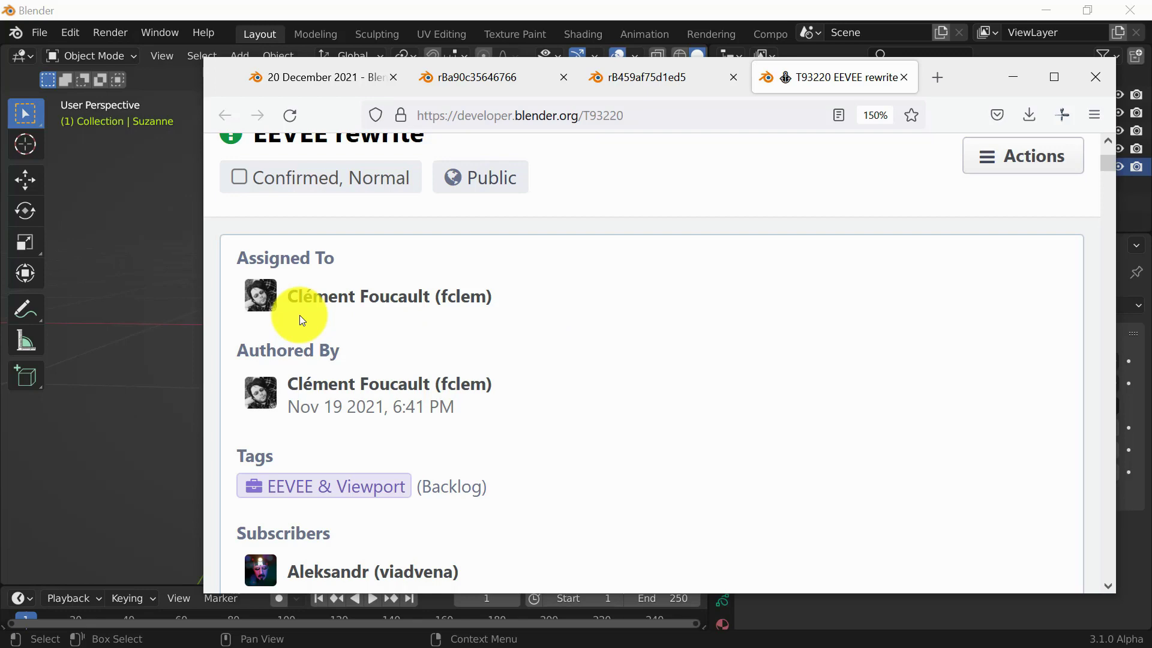
pyautogui.scroll(-5, 683, 317)
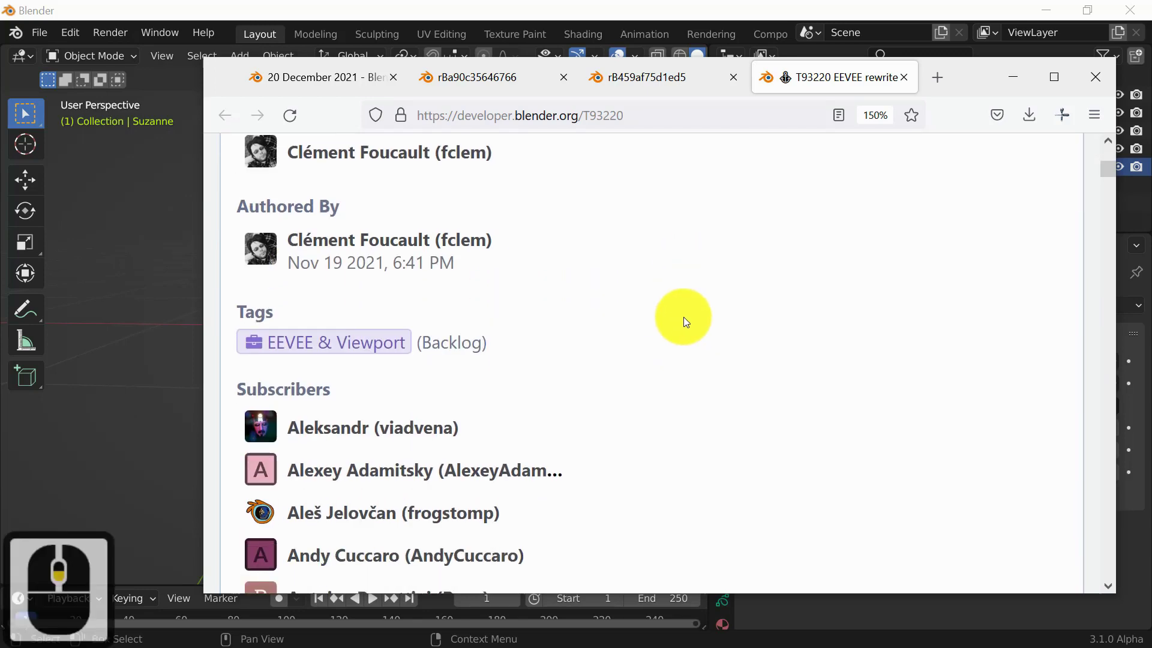
pyautogui.scroll(-1, 686, 322)
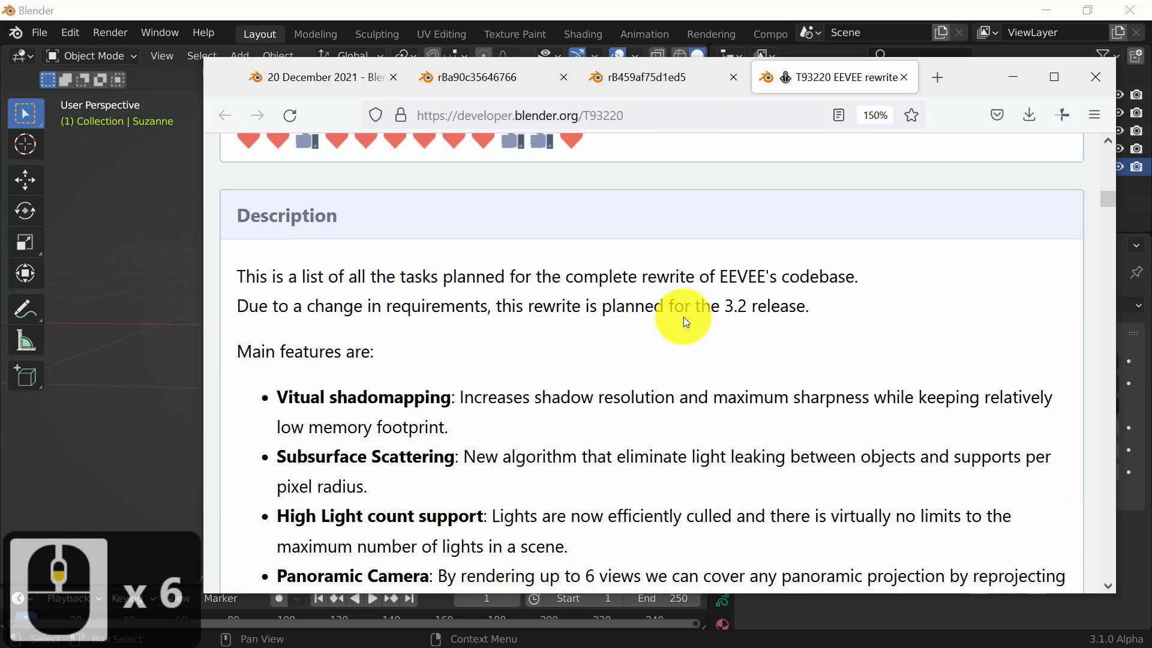
# Shift the Firefox window up and right, then scroll to the Main features list
pyautogui.moveTo(981, 74); pyautogui.dragTo(1031, 33)
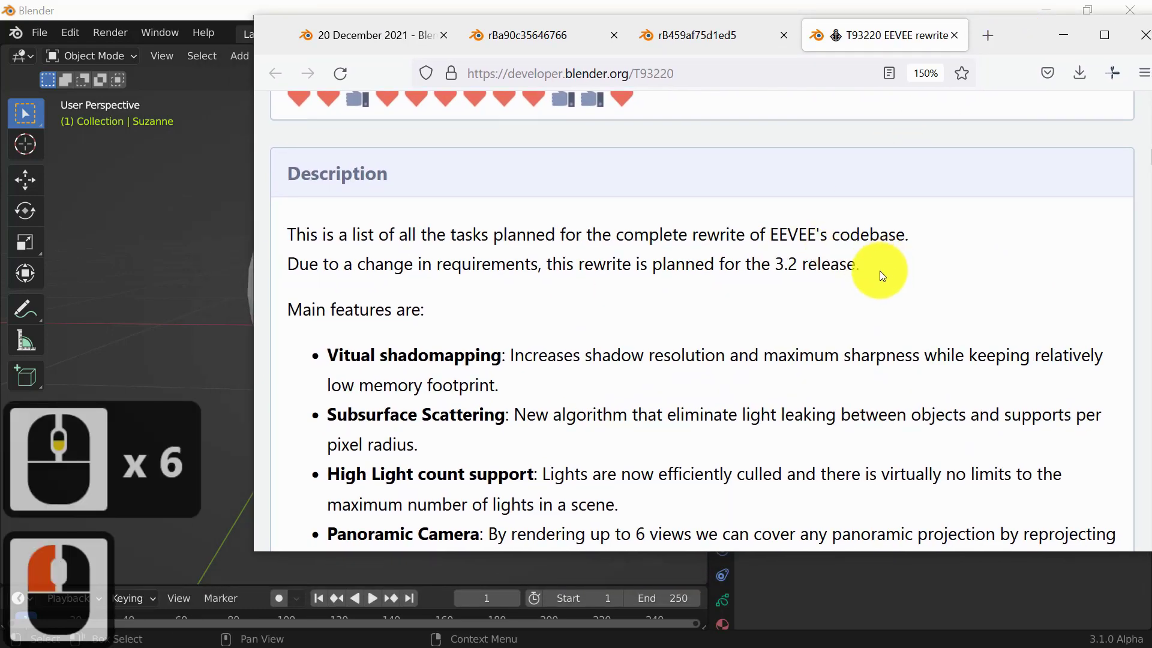
pyautogui.scroll(8, 880, 271)
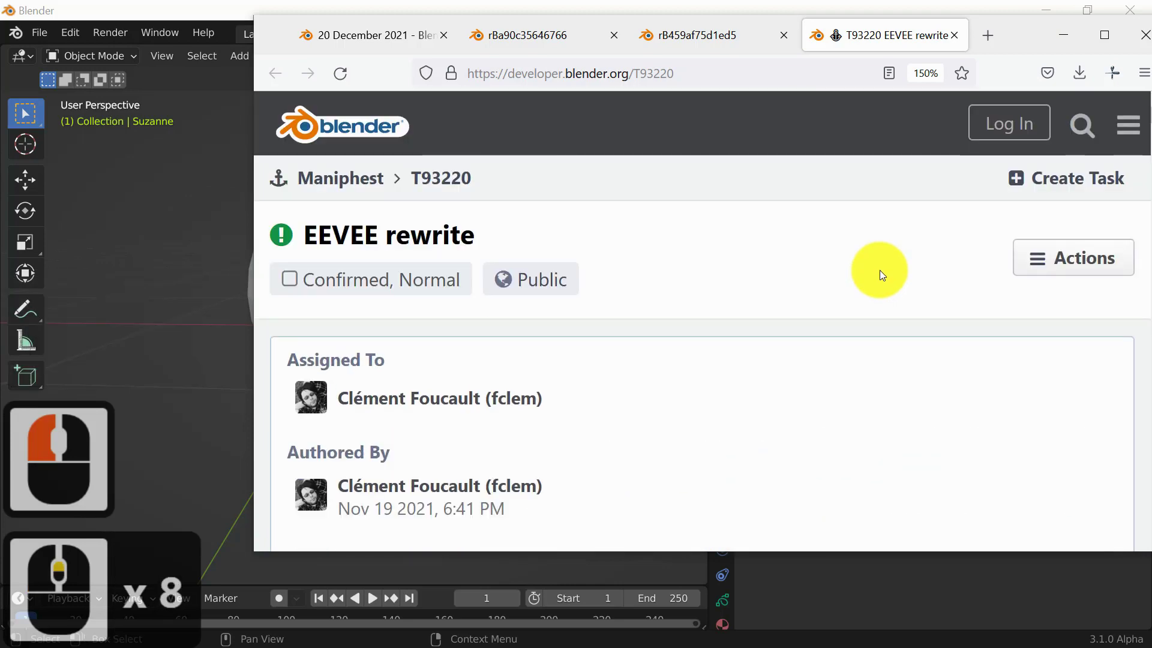
pyautogui.scroll(-8, 831, 294)
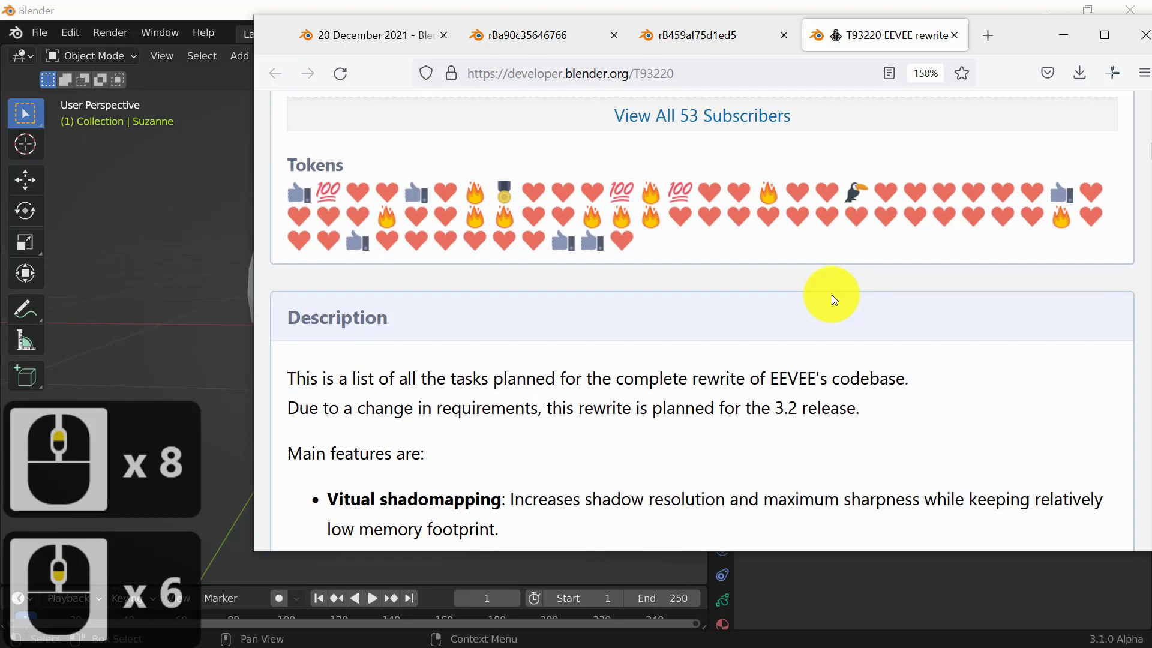
pyautogui.scroll(-1, 834, 299)
pyautogui.scroll(8, 834, 298)
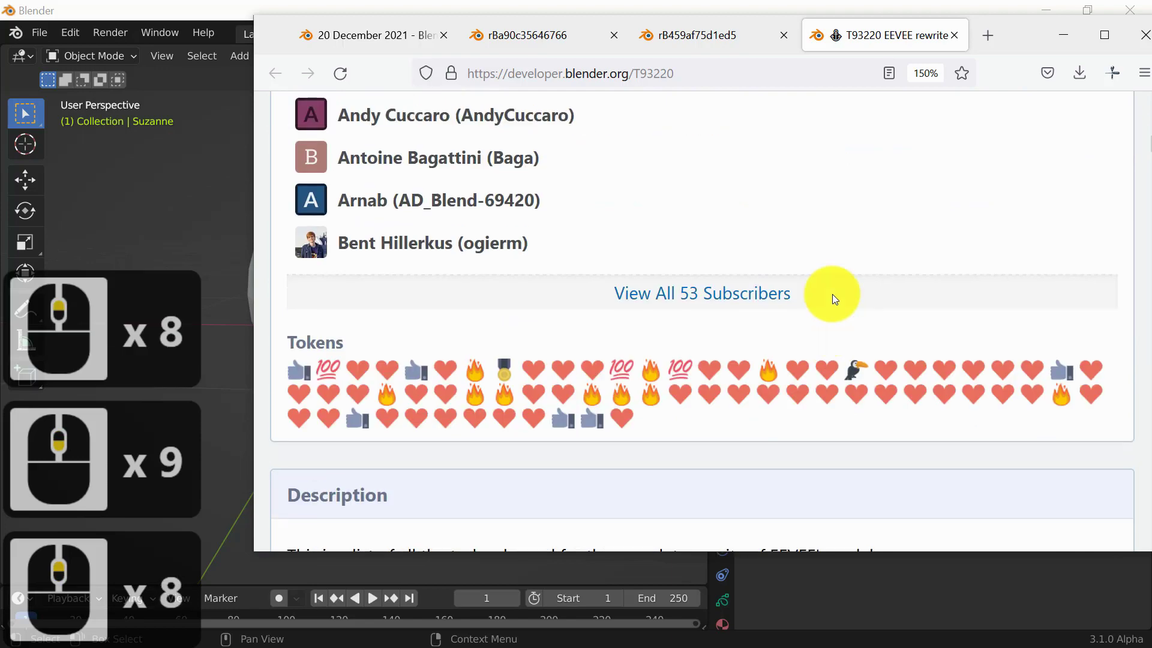
pyautogui.scroll(-7, 781, 318)
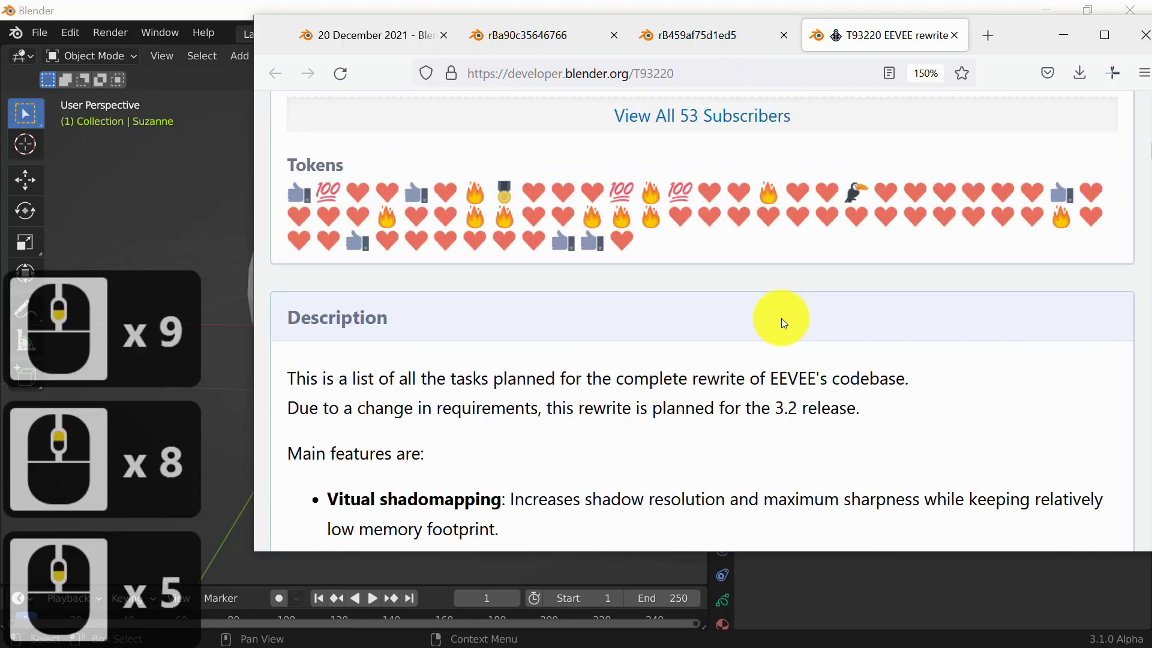
pyautogui.scroll(1, 781, 318)
pyautogui.scroll(-2, 782, 318)
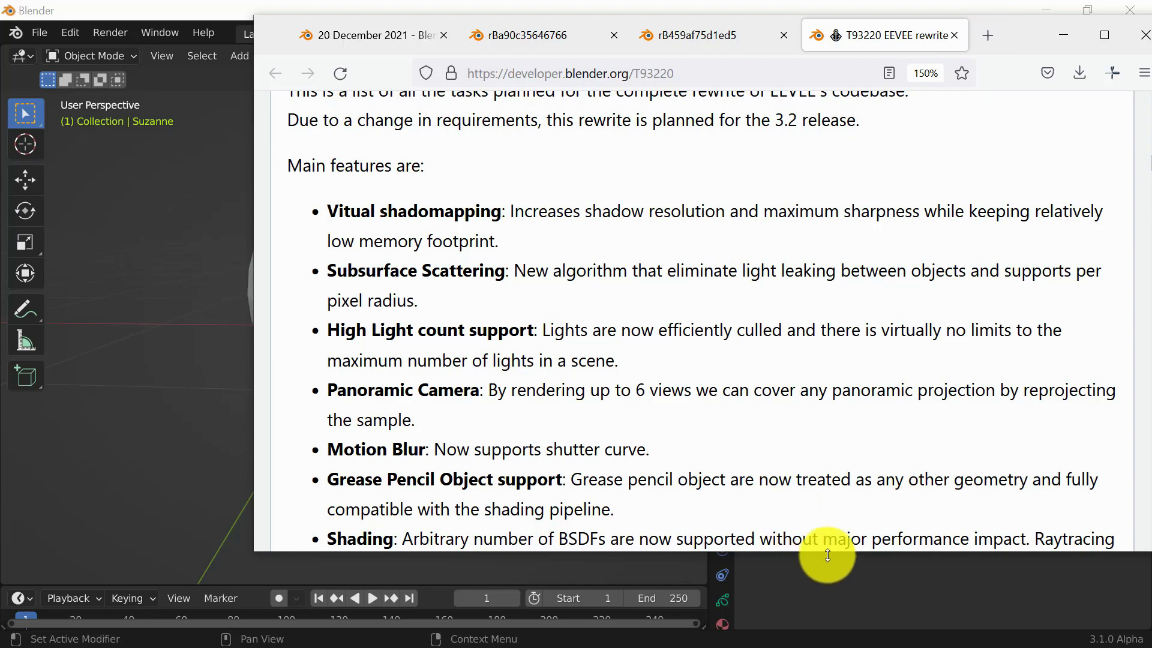
# Make the Firefox window taller and scroll to the end of the features list and priority legend
pyautogui.moveTo(817, 551); pyautogui.dragTo(830, 606)
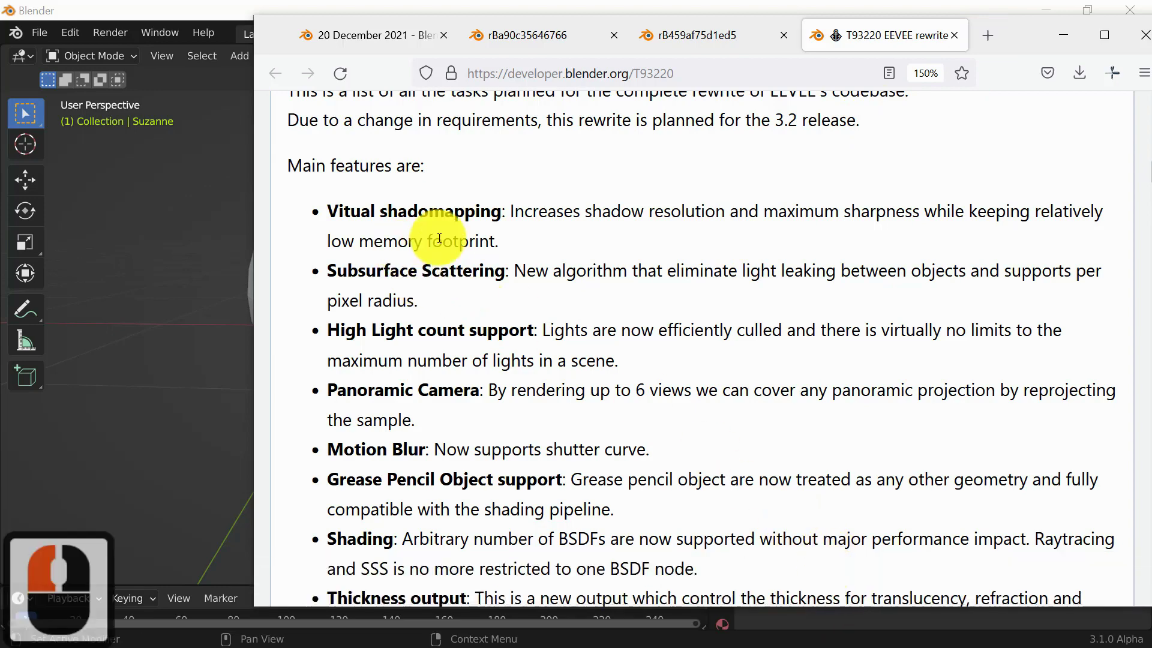
pyautogui.scroll(-3, 468, 300)
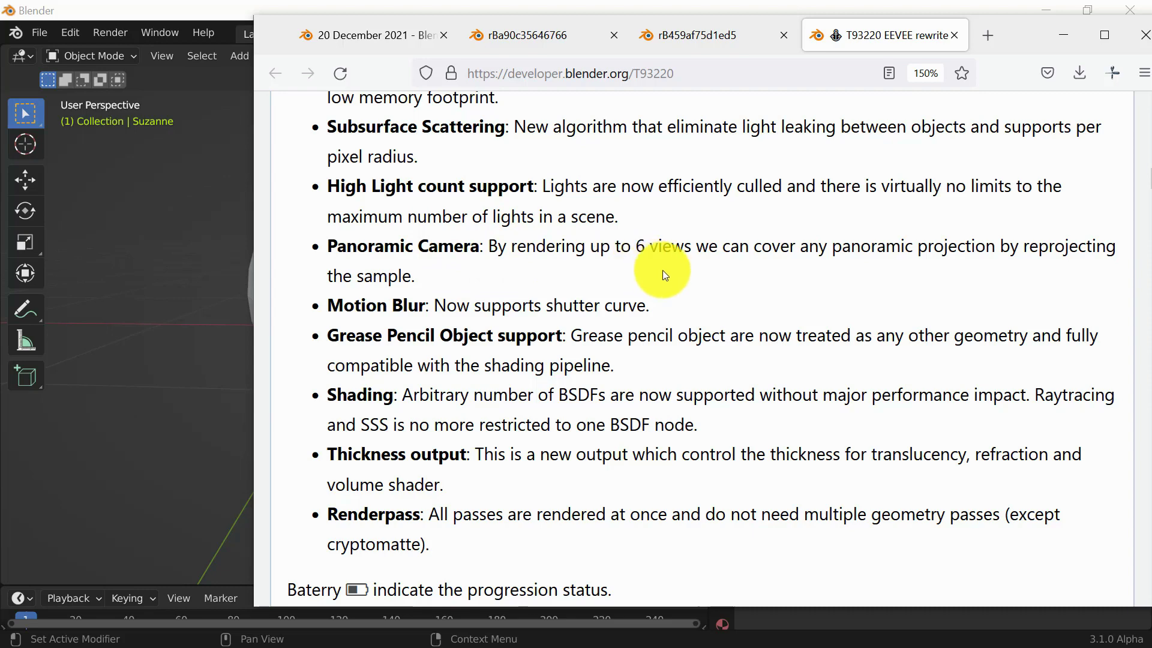
pyautogui.scroll(-3, 665, 275)
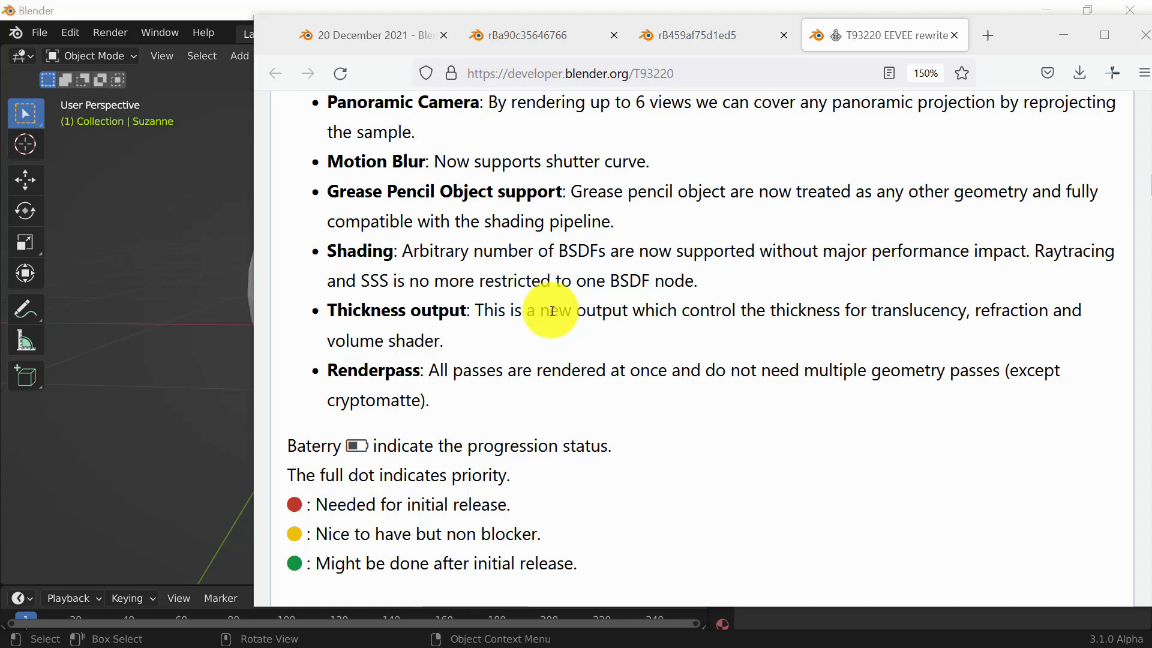
# Scroll the T93220 page down to the Film and Camera sections
pyautogui.scroll(-2, 546, 305)
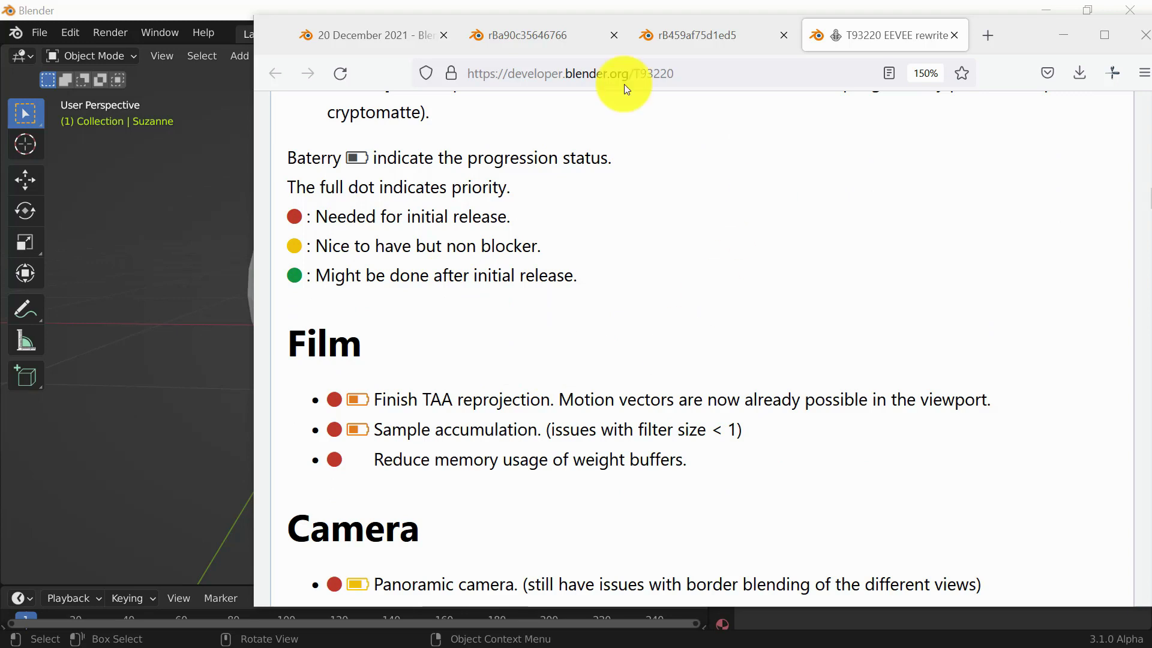
pyautogui.scroll(-5, 26, 113)
pyautogui.click(25, 113)
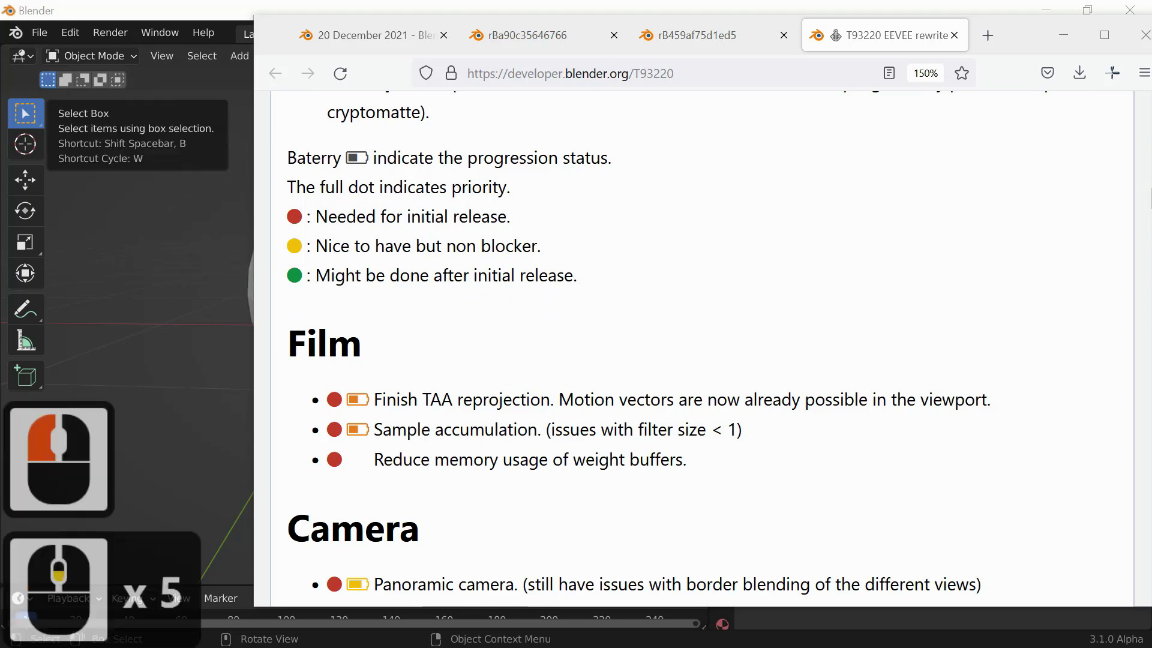